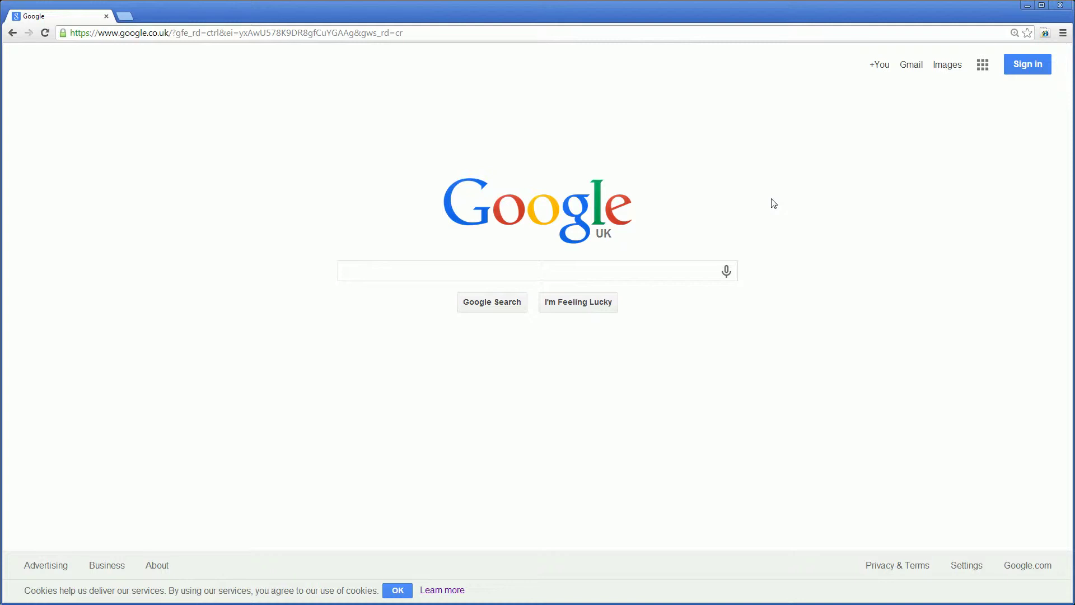
- Search Google for 'utorrent' and open the official µTorrent website from the first result
{"action": "left_click", "coordinate": [488, 273]}
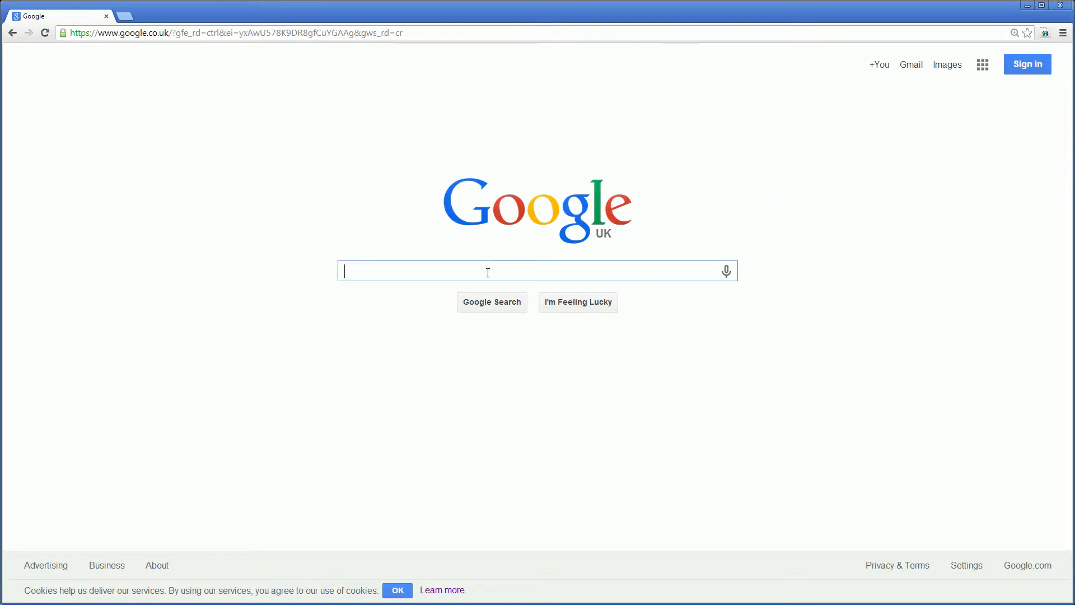
{"action": "type", "text": "utorrent"}
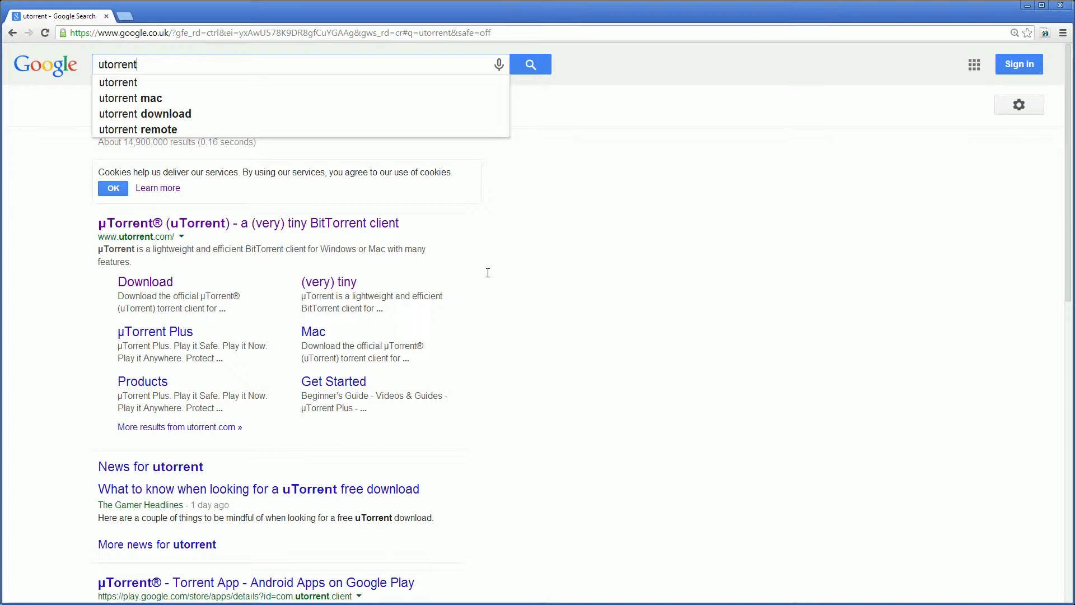
{"action": "left_click", "coordinate": [488, 273]}
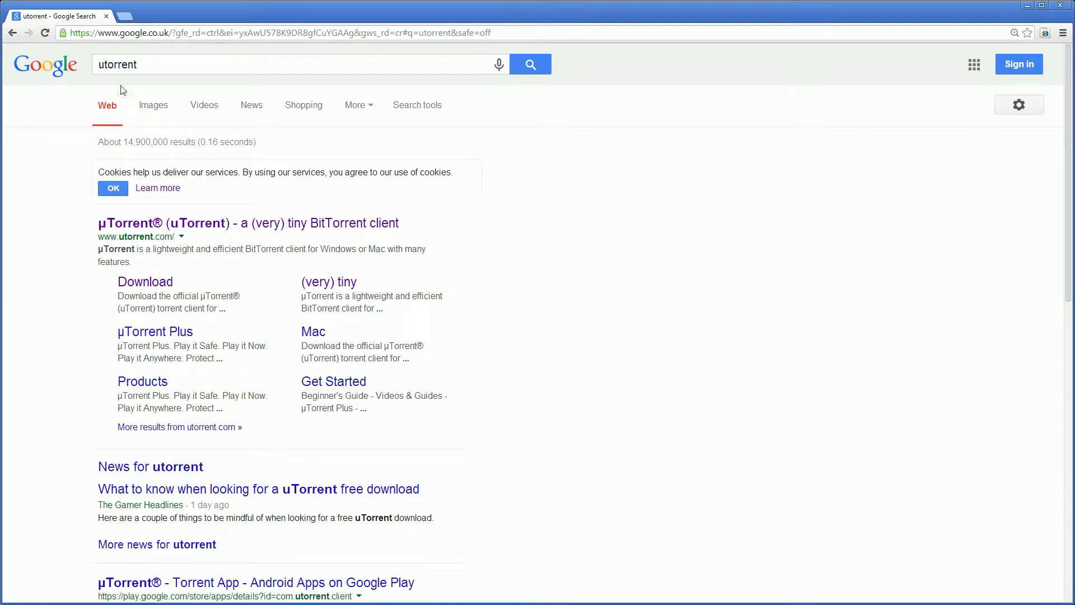
{"action": "left_click", "coordinate": [232, 225]}
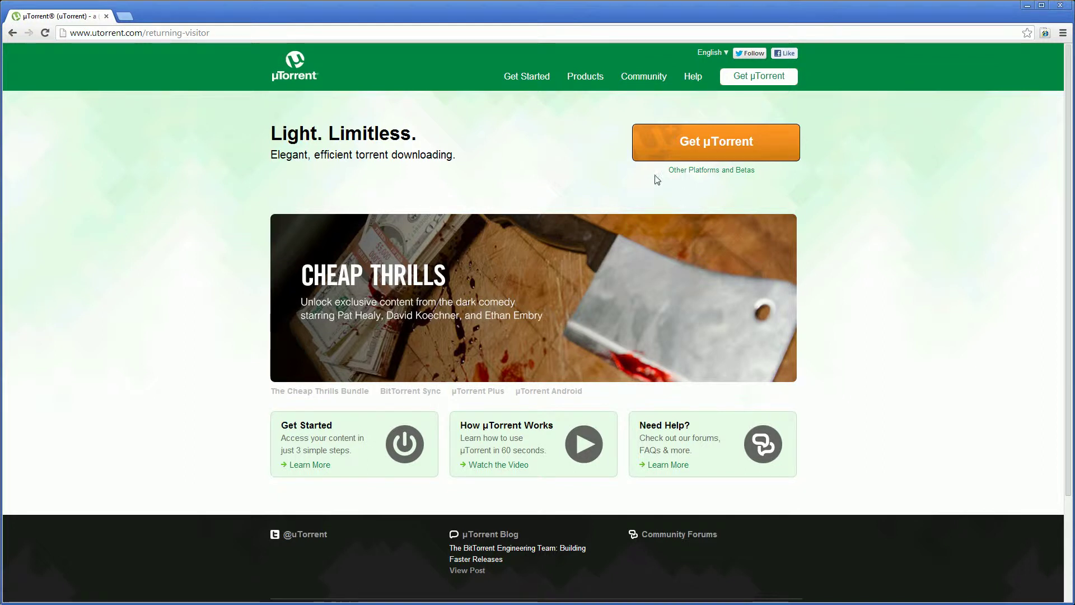
- Download the free uTorrent.exe installer from the Get µTorrent compare page
{"action": "left_click", "coordinate": [728, 140]}
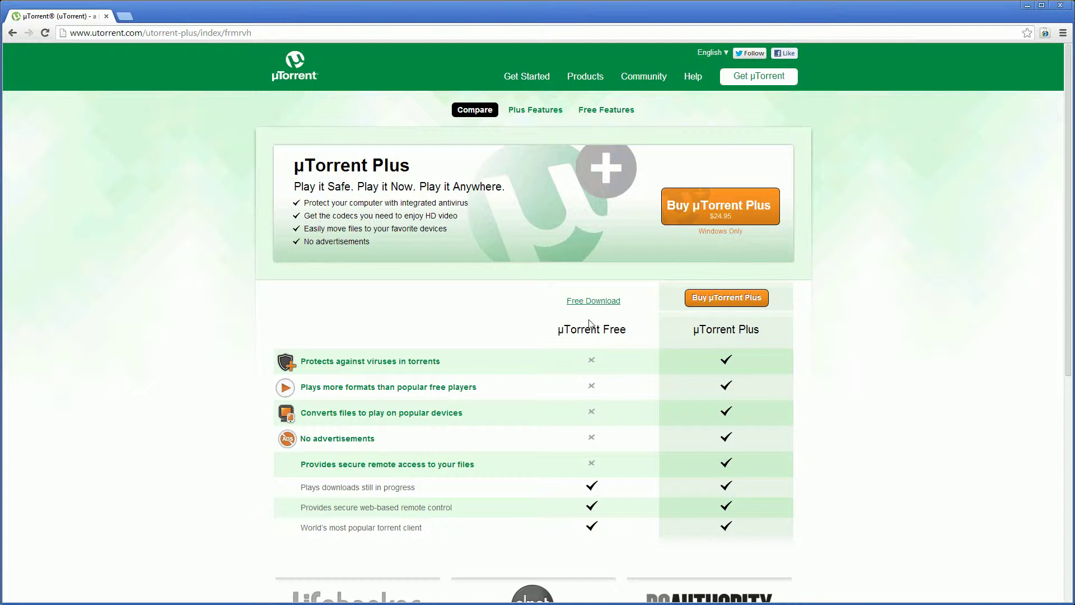
{"action": "left_click", "coordinate": [603, 302]}
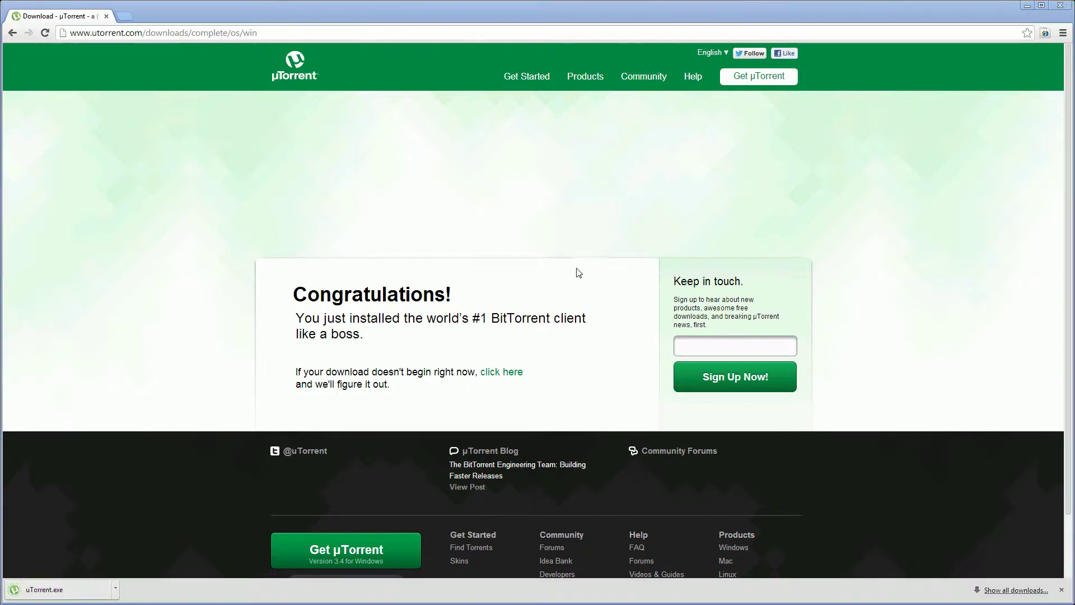
- Run uTorrent.exe and get past the welcome, scam warning and licence agreement pages
{"action": "left_click", "coordinate": [87, 596]}
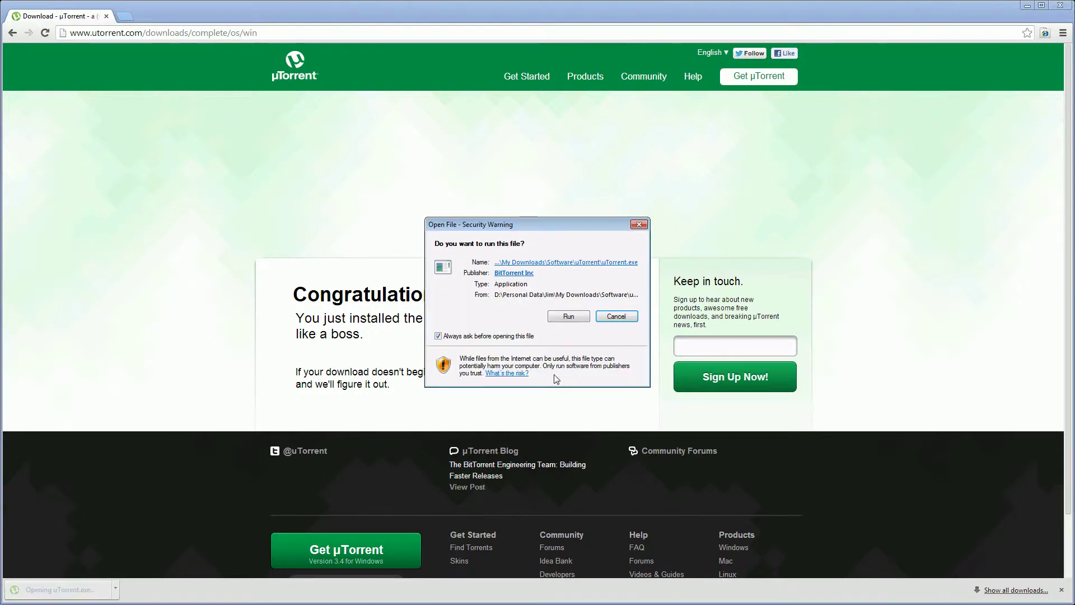
{"action": "left_click", "coordinate": [567, 318]}
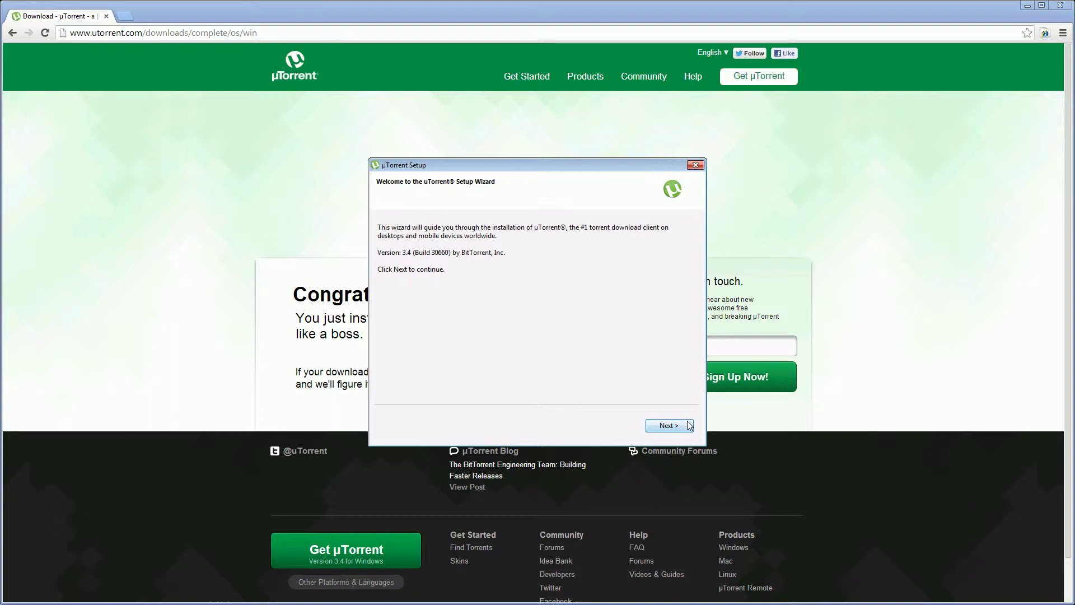
{"action": "left_click", "coordinate": [671, 428]}
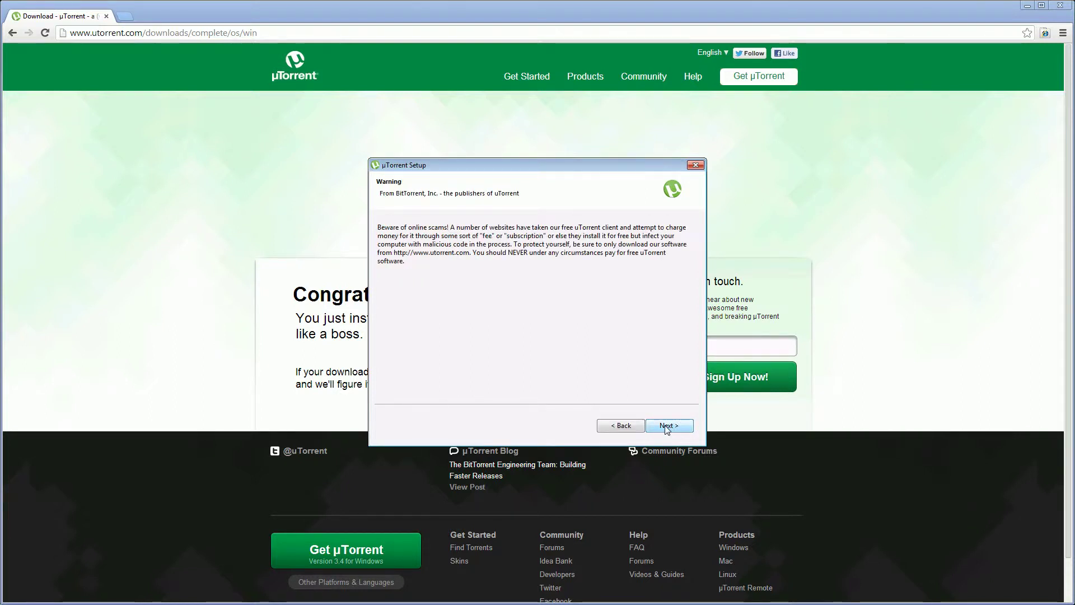
{"action": "left_click", "coordinate": [671, 428]}
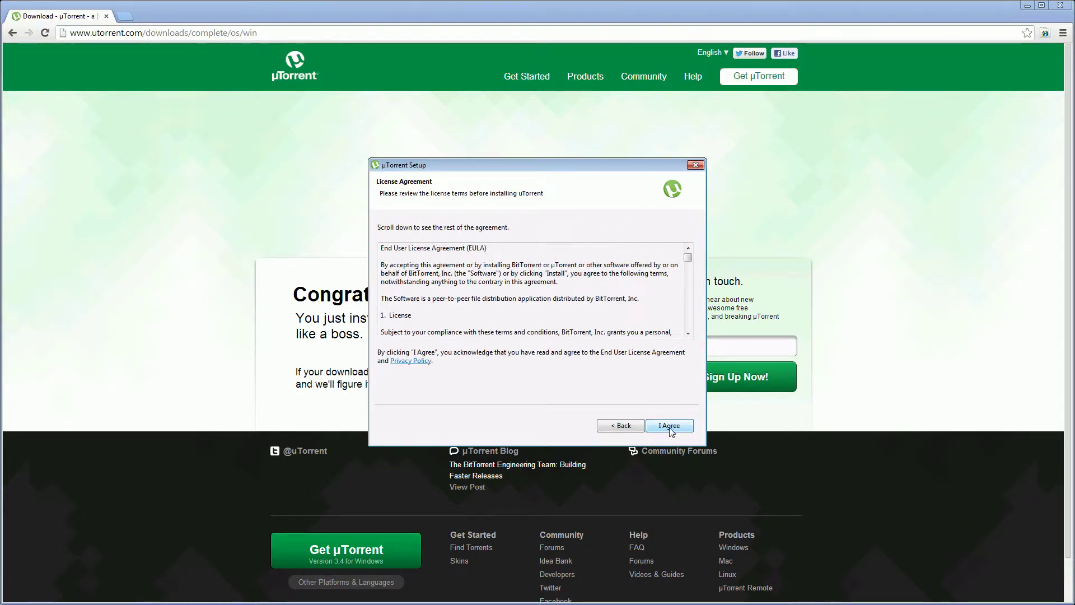
{"action": "left_click", "coordinate": [671, 426]}
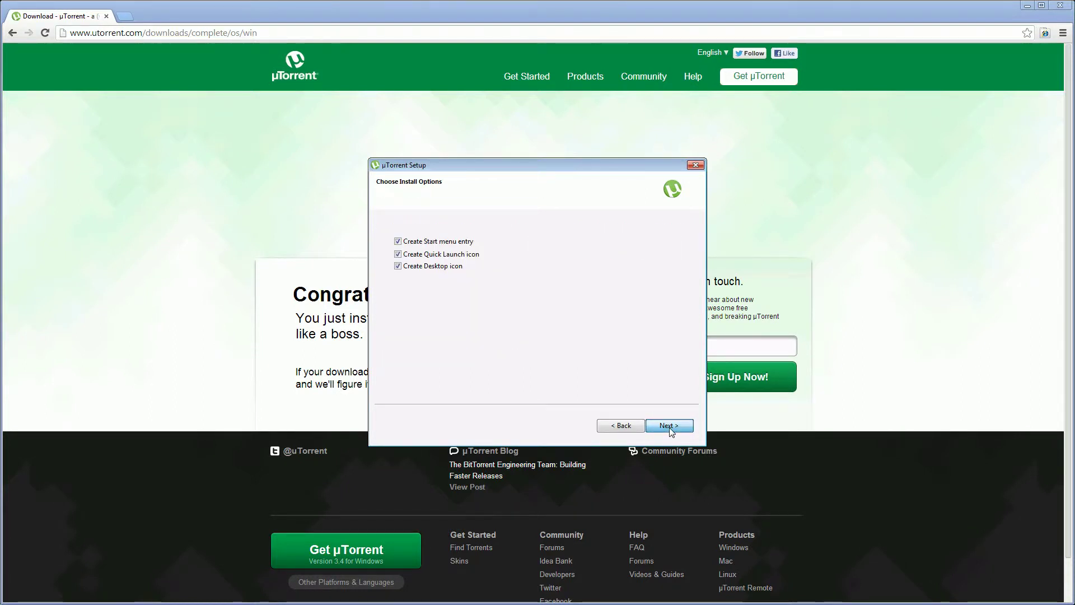
- Untick the Start menu and Quick Launch shortcuts, keeping only the desktop icon, and continue
{"action": "left_click", "coordinate": [398, 242]}
{"action": "left_click", "coordinate": [400, 267]}
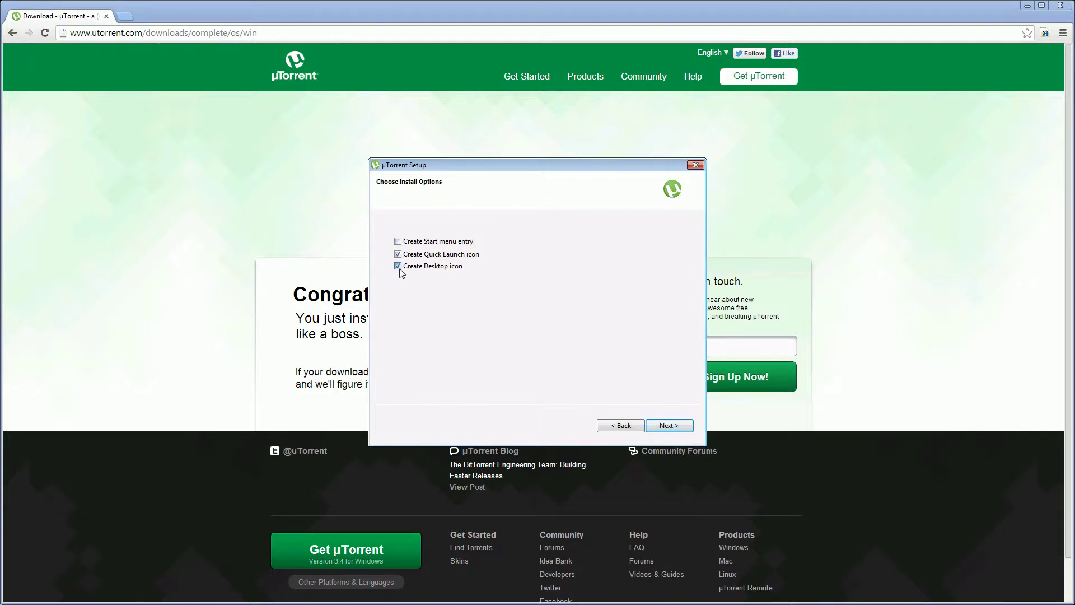
{"action": "left_click", "coordinate": [398, 254]}
{"action": "left_click", "coordinate": [398, 266]}
{"action": "left_click", "coordinate": [670, 427]}
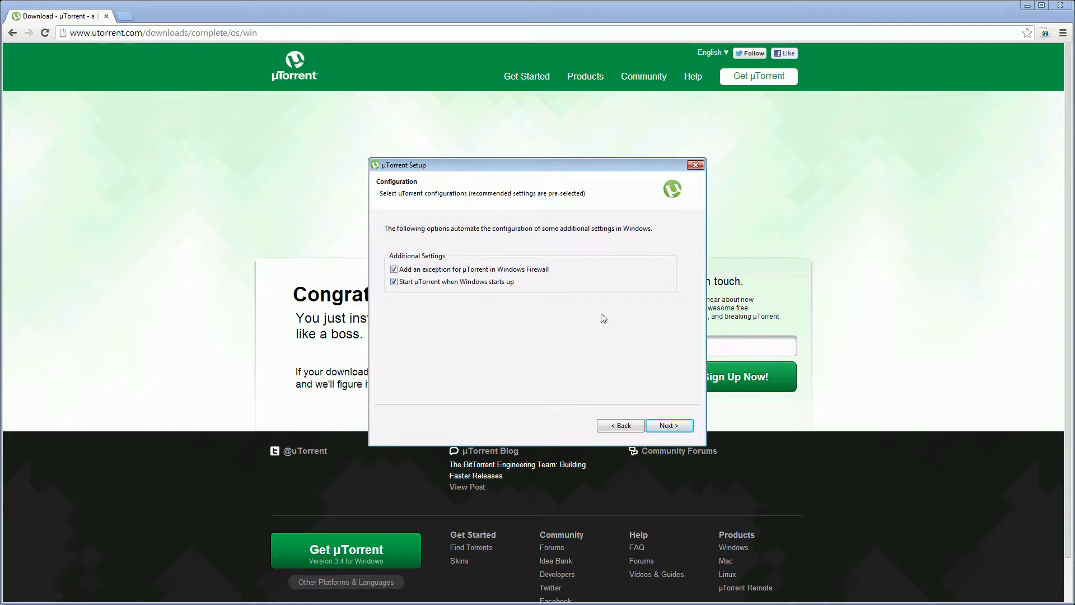
- Keep default configuration, decline the Cheap Thrills, search protection and Godfather offers, and finish installing
{"action": "left_click", "coordinate": [670, 427]}
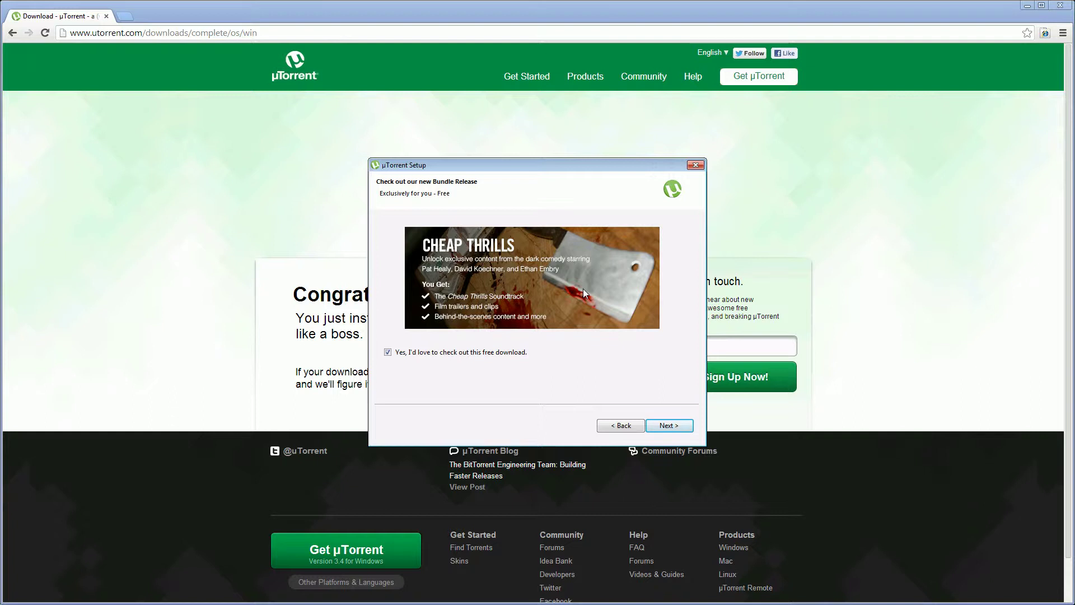
{"action": "left_click", "coordinate": [388, 352]}
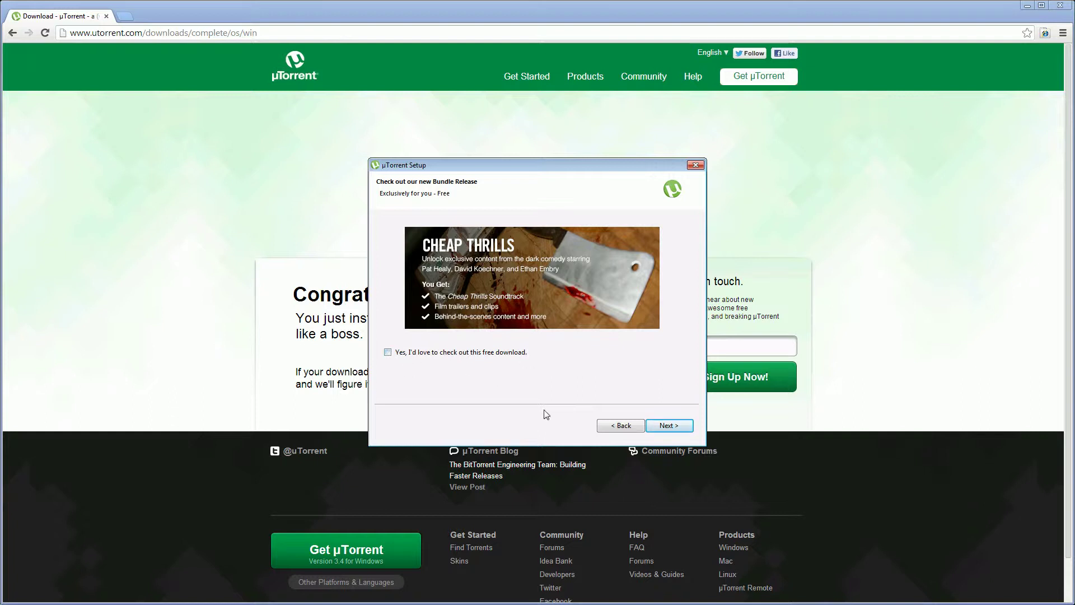
{"action": "left_click", "coordinate": [672, 425]}
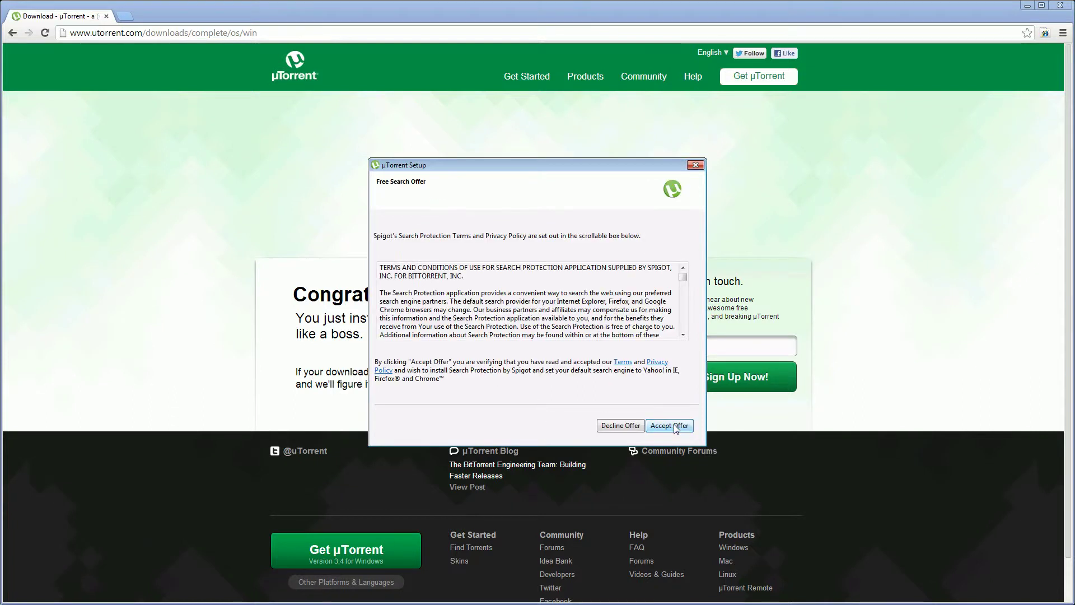
{"action": "left_click", "coordinate": [621, 425]}
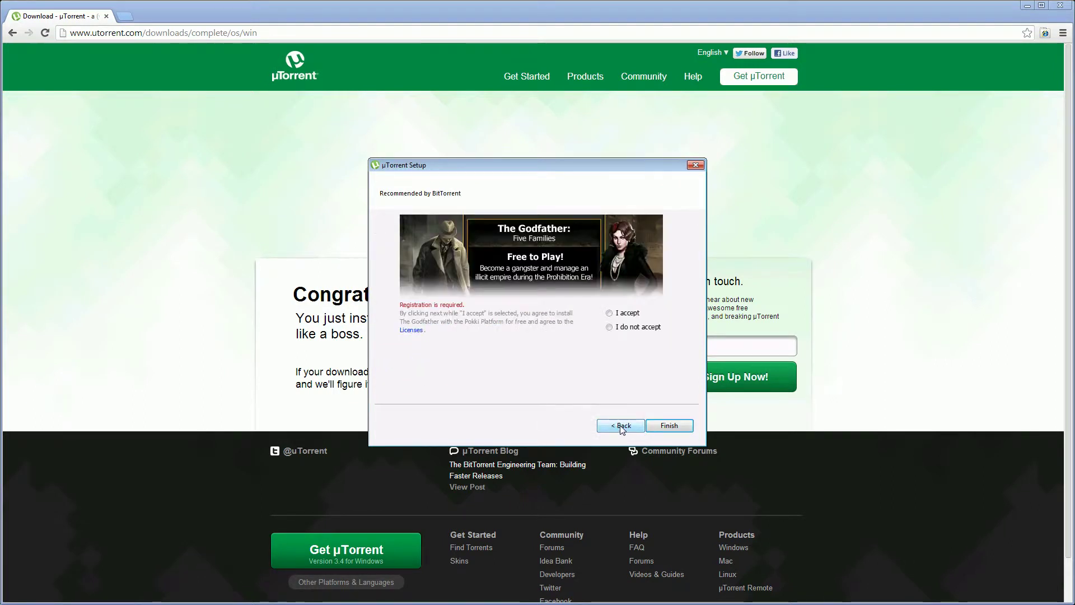
{"action": "left_click", "coordinate": [615, 327]}
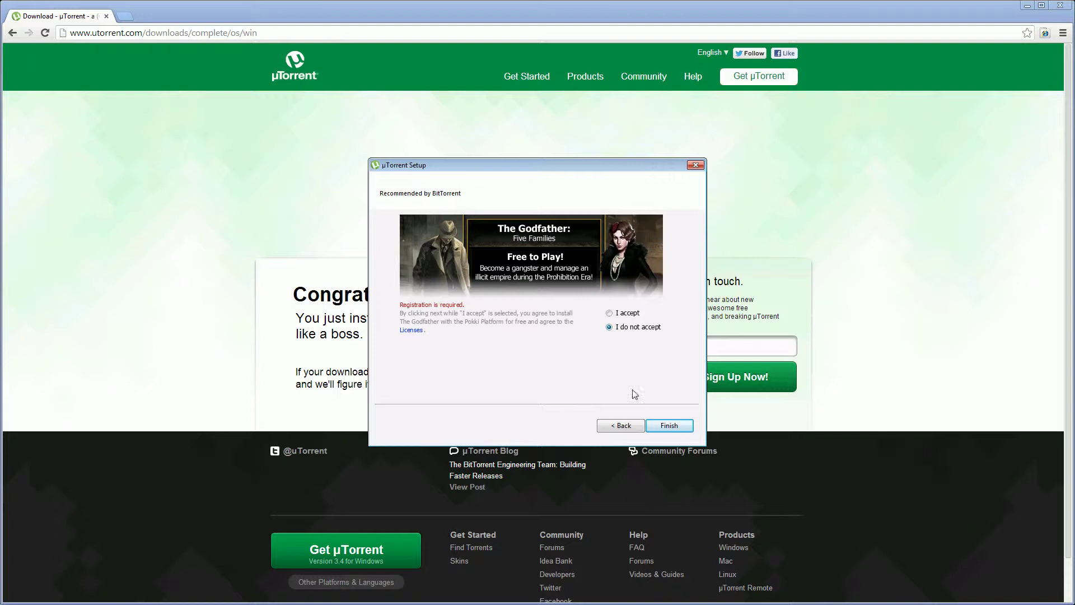
{"action": "left_click", "coordinate": [669, 426]}
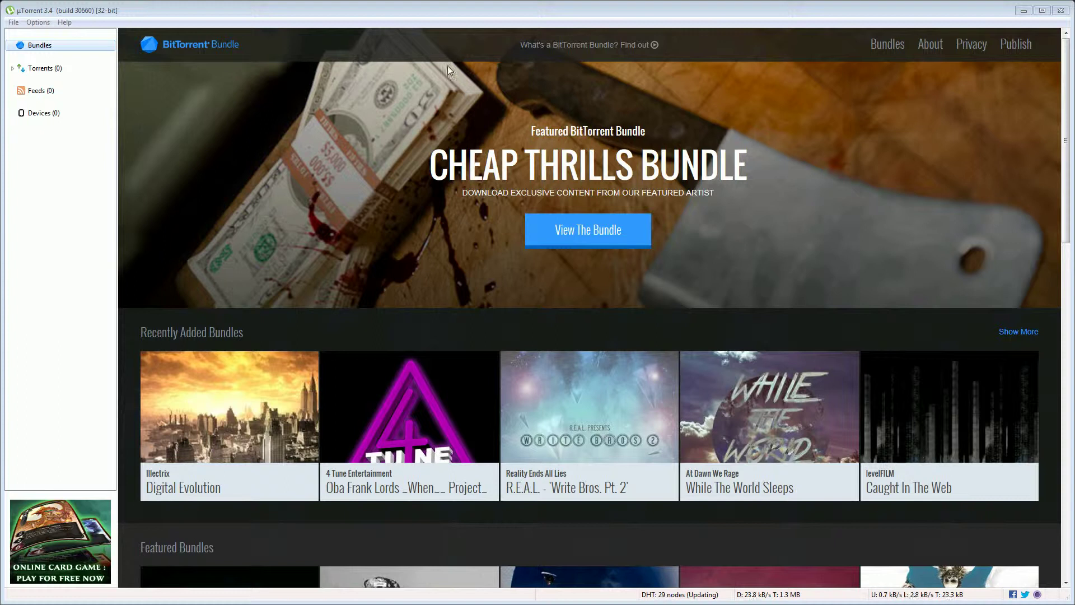
- In UI Settings, enable minimize-to-tray, disable close-to-tray, and save the preferences
{"action": "left_click", "coordinate": [38, 23]}
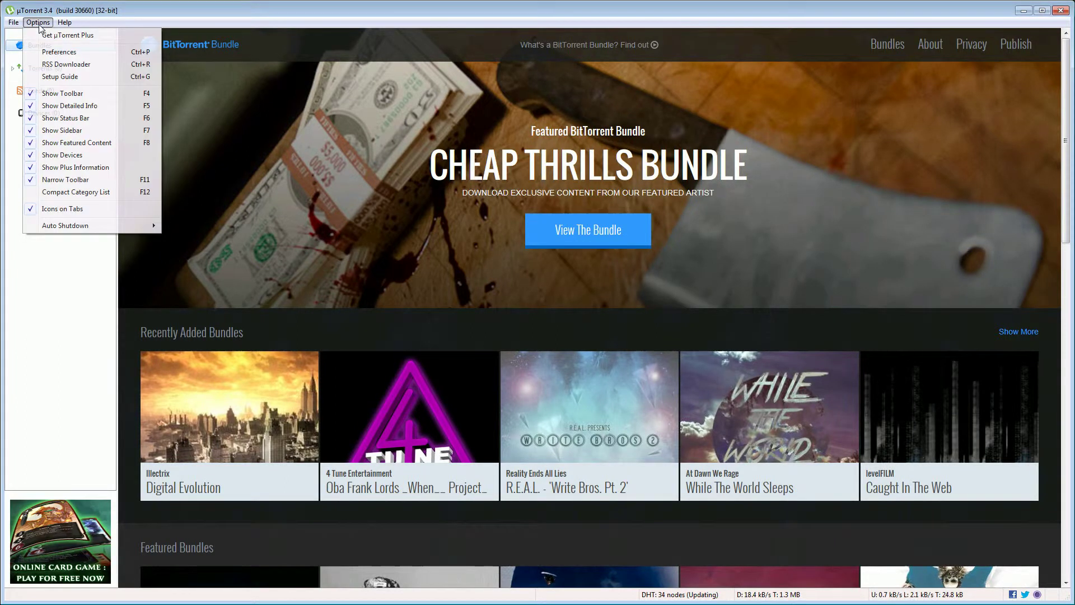
{"action": "left_click", "coordinate": [49, 56]}
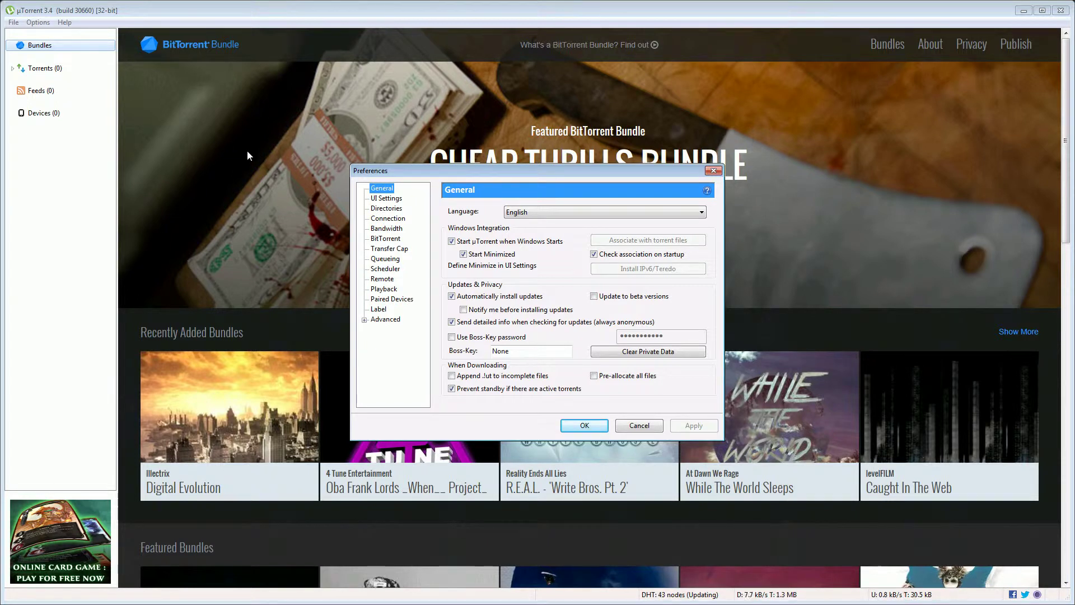
{"action": "left_click", "coordinate": [386, 200]}
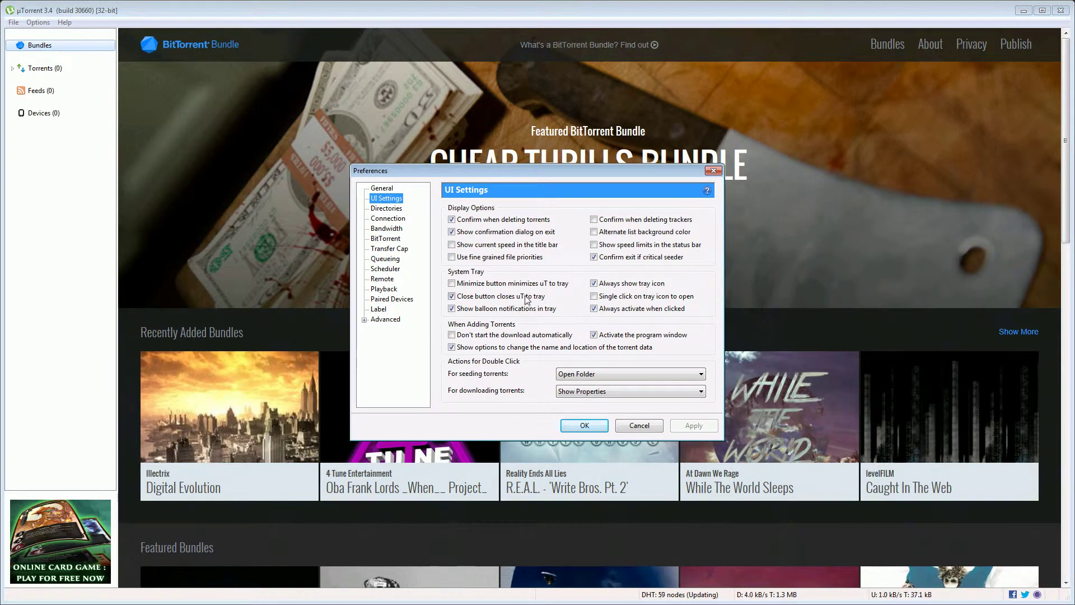
{"action": "left_click", "coordinate": [451, 284]}
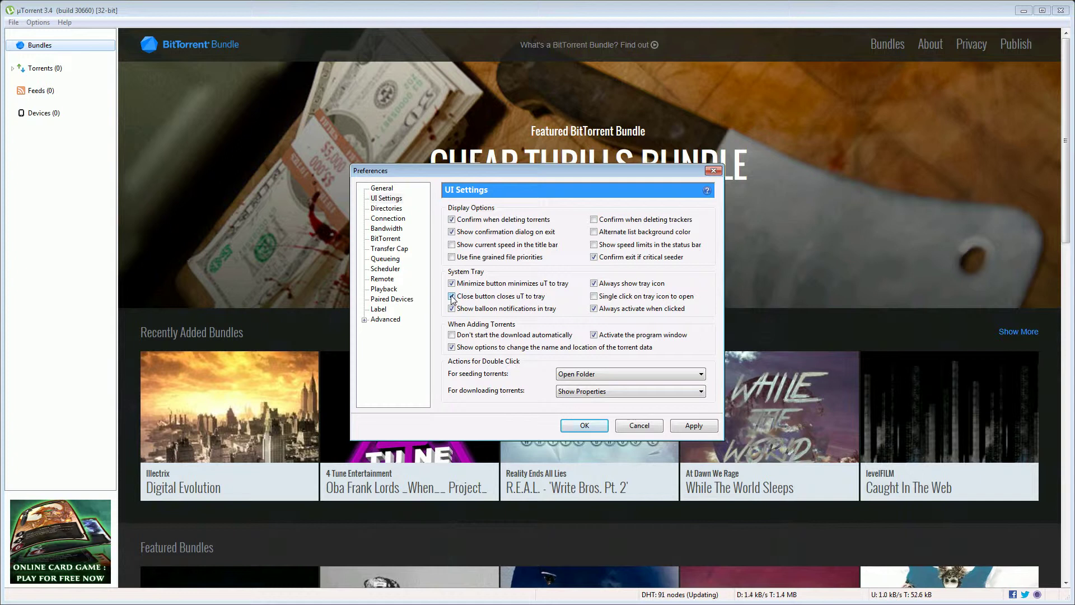
{"action": "left_click", "coordinate": [451, 296]}
{"action": "left_click", "coordinate": [585, 426]}
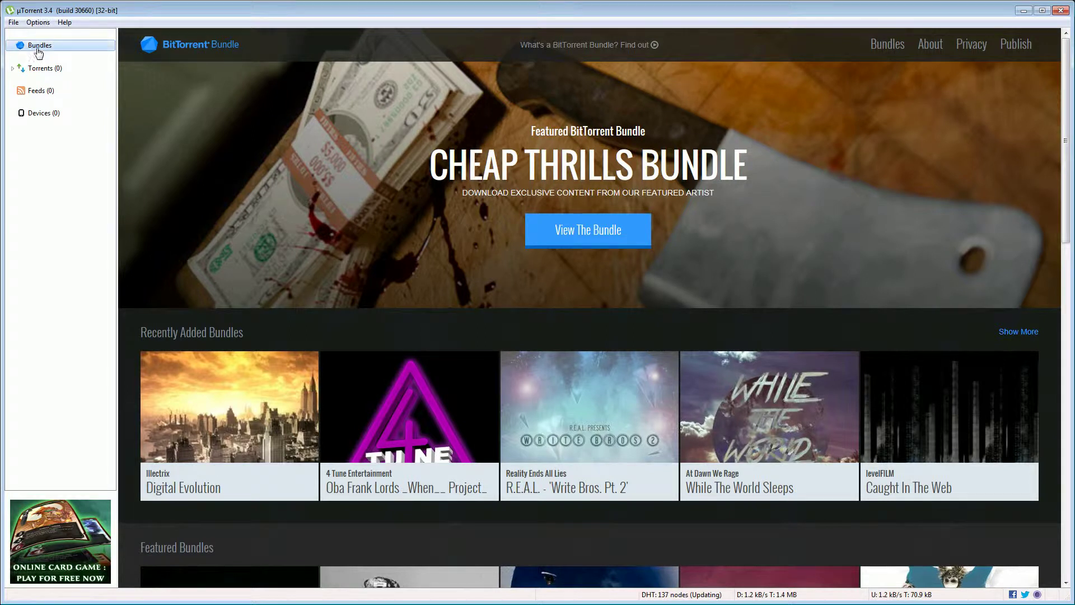
- Hide Bundles featured content and set offers.left_rail_offer_enabled and the sponsored torrent offer to false
{"action": "right_click", "coordinate": [36, 48]}
{"action": "left_click", "coordinate": [90, 56]}
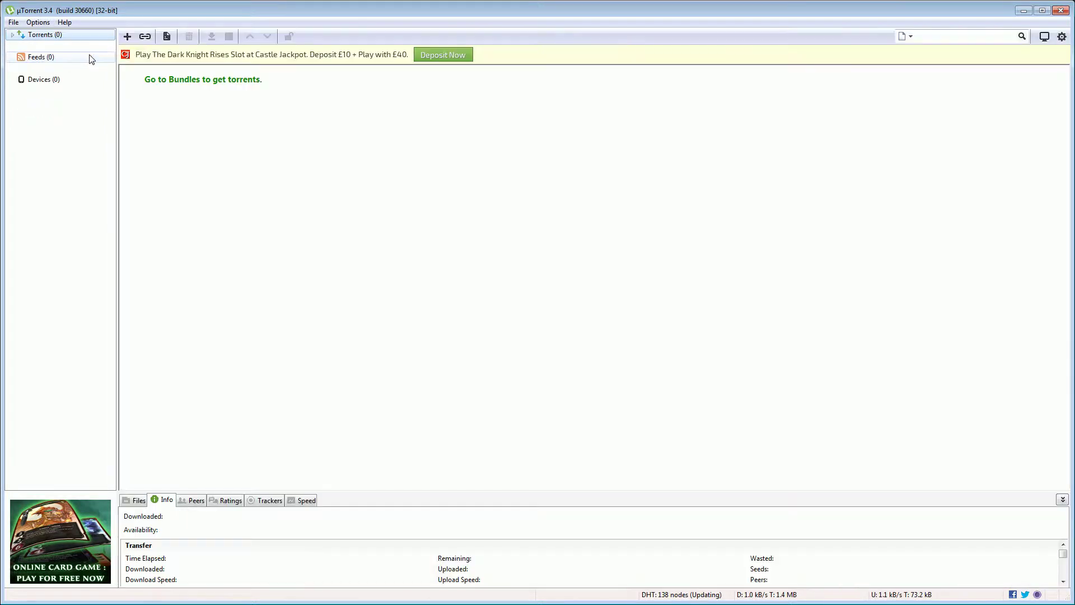
{"action": "left_click", "coordinate": [39, 22]}
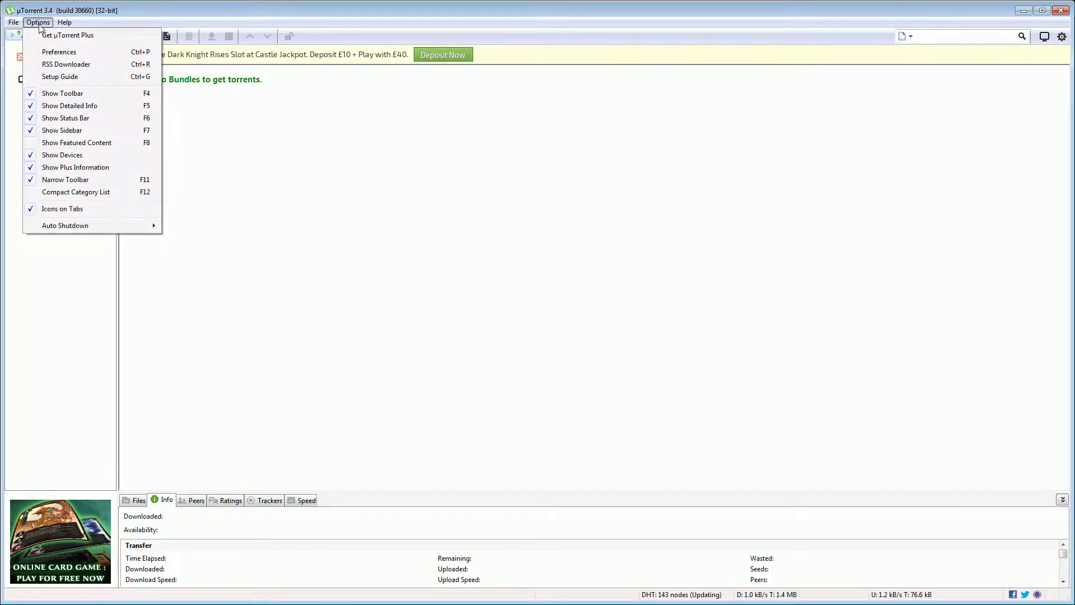
{"action": "left_click", "coordinate": [57, 50]}
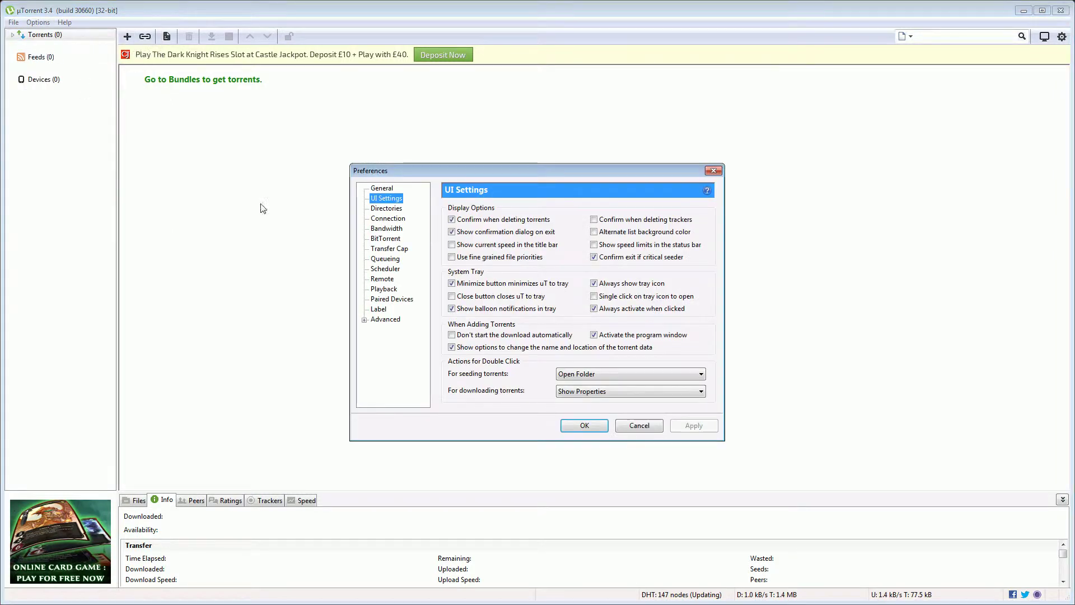
{"action": "left_click", "coordinate": [385, 319]}
{"action": "left_click", "coordinate": [672, 223]}
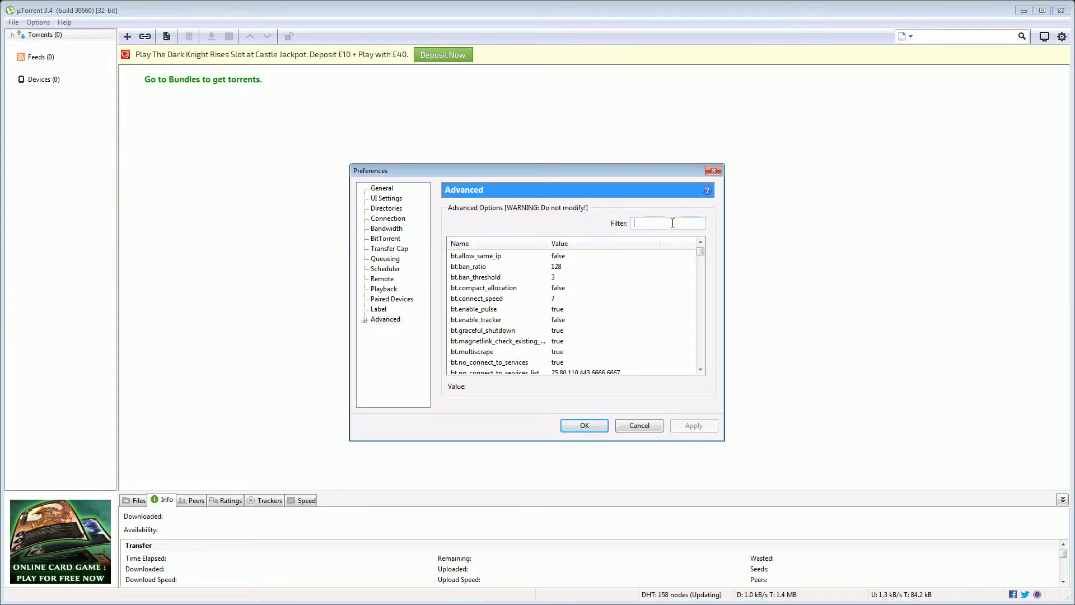
{"action": "type", "text": "offer"}
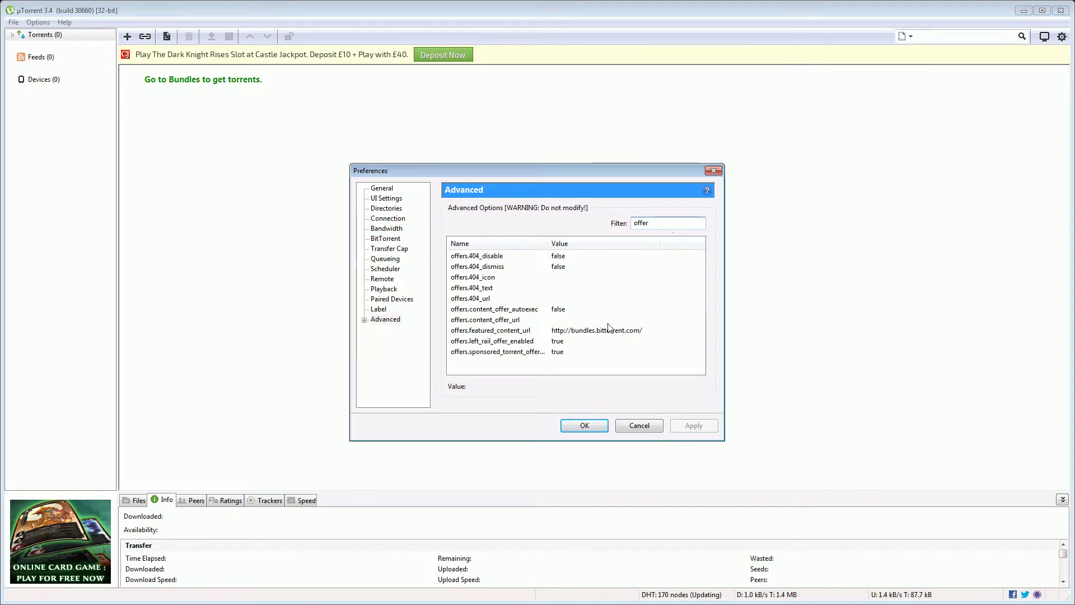
{"action": "left_click", "coordinate": [504, 341]}
{"action": "left_click", "coordinate": [554, 386]}
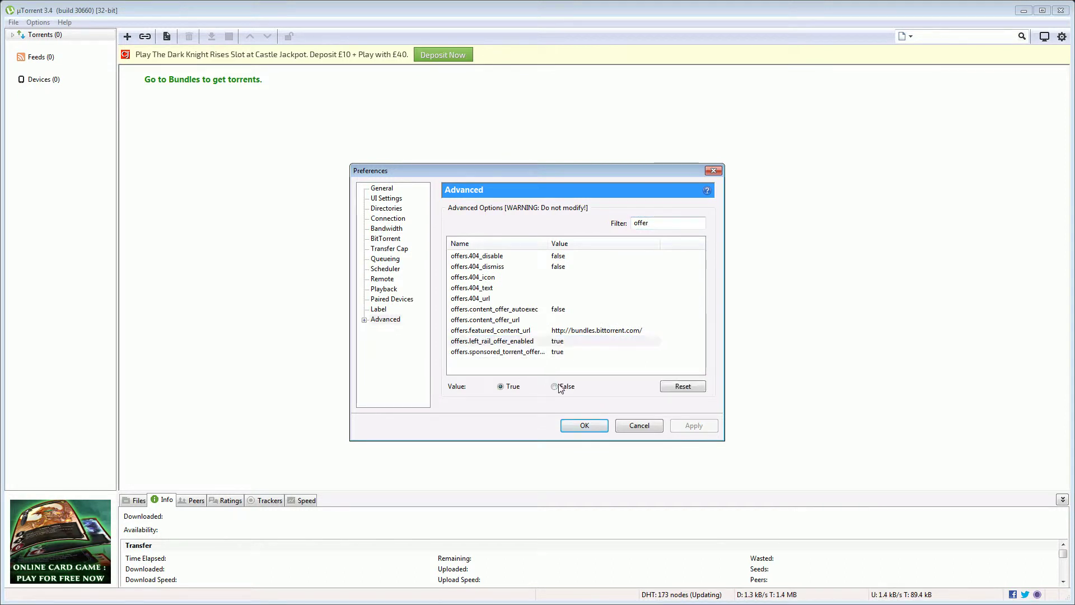
{"action": "left_click", "coordinate": [497, 353]}
{"action": "left_click", "coordinate": [554, 386]}
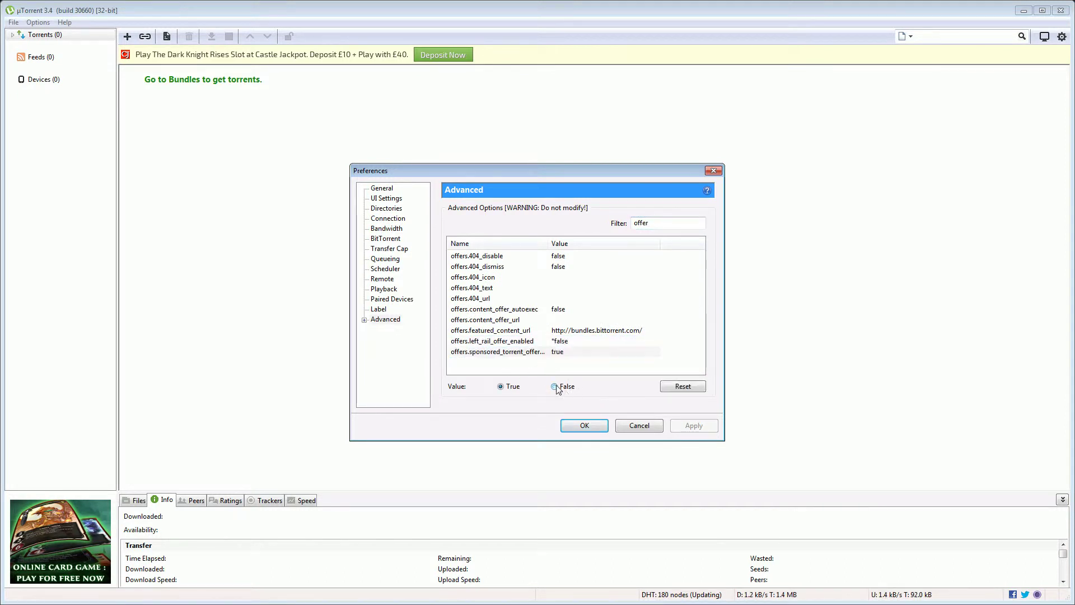
{"action": "left_click", "coordinate": [586, 426]}
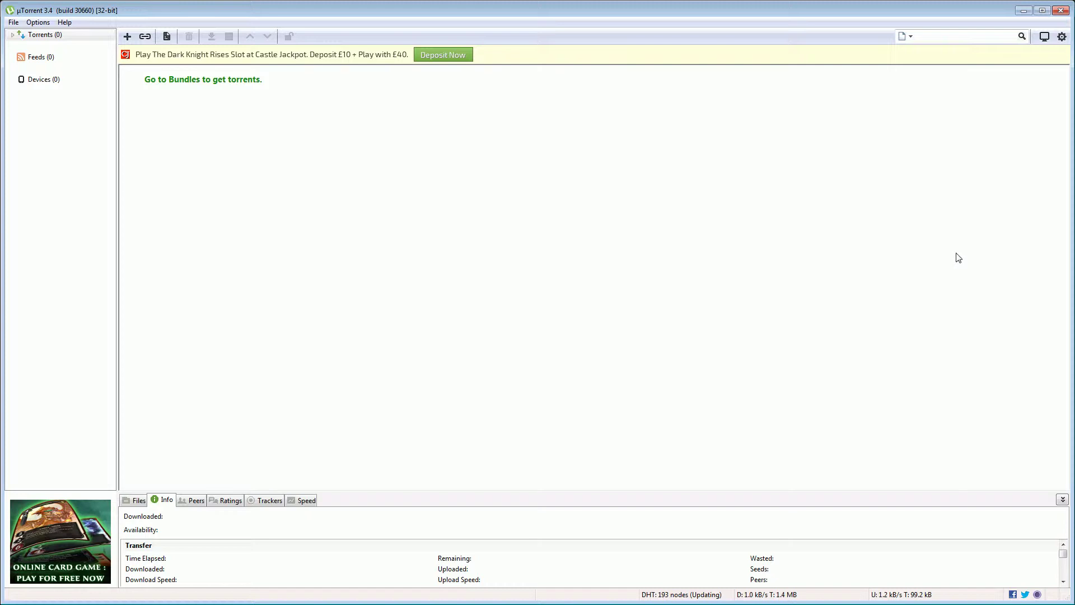
- Exit µTorrent, confirming Yes at the exit prompt, so it restarts without ads
{"action": "left_click", "coordinate": [1061, 11]}
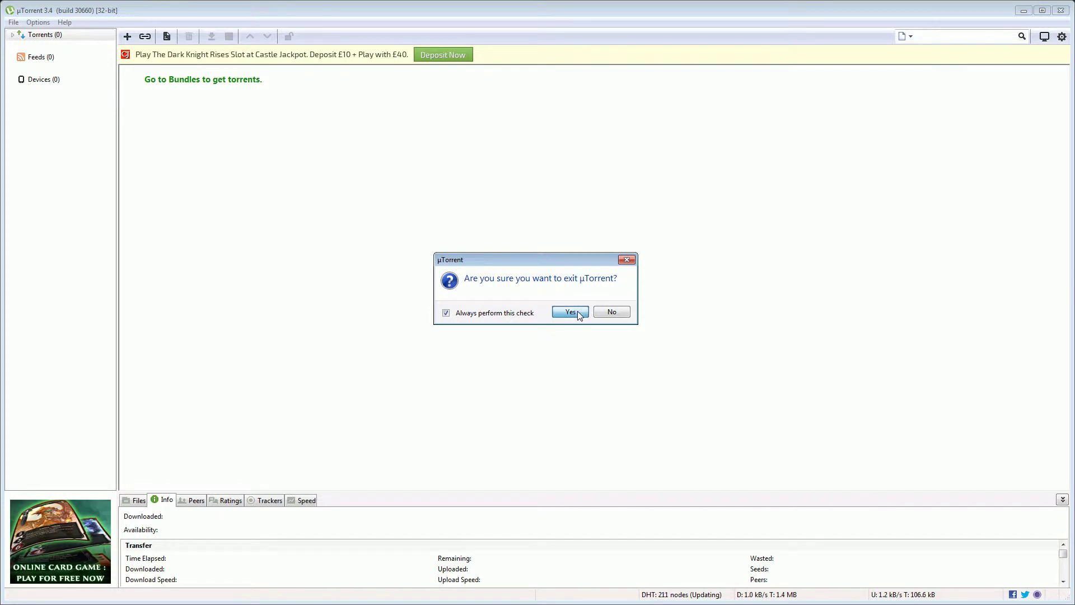
{"action": "left_click", "coordinate": [570, 312]}
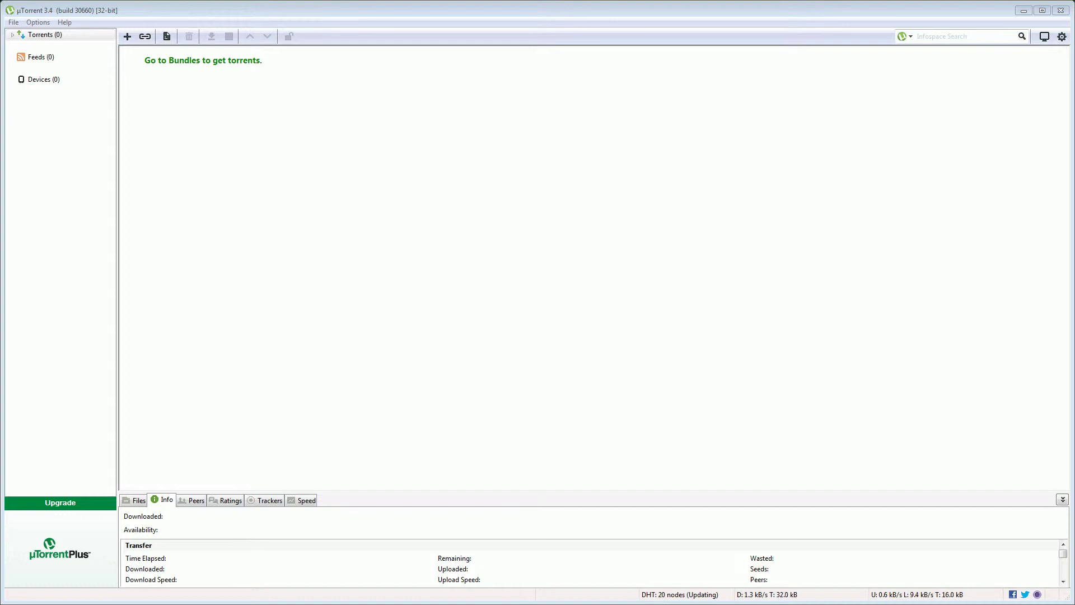
- Run the Setup Guide speed and port tests and save the recommended settings
{"action": "left_click", "coordinate": [38, 22]}
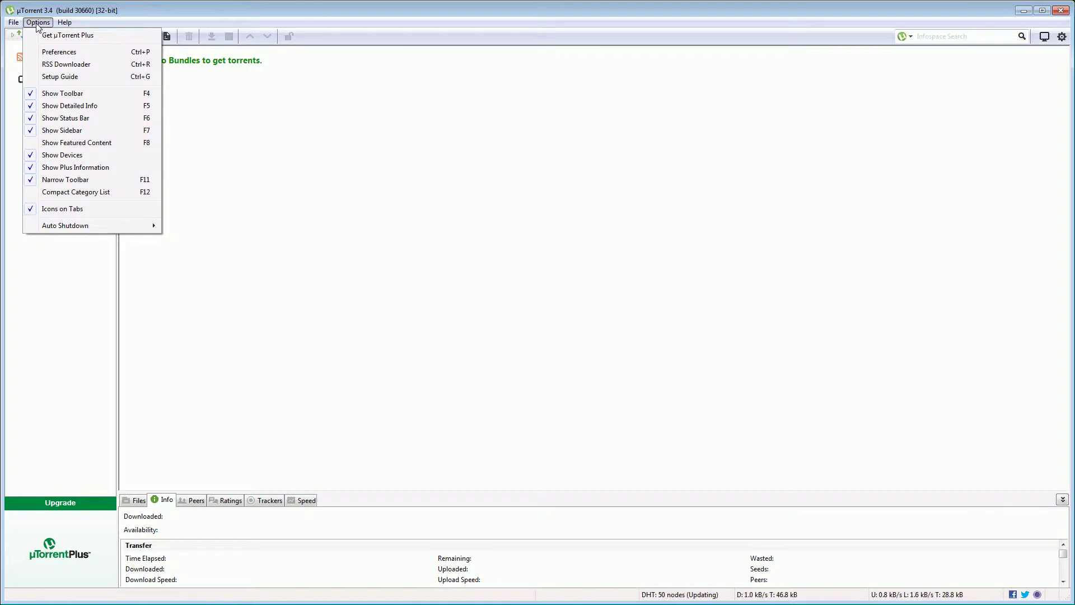
{"action": "left_click", "coordinate": [59, 80]}
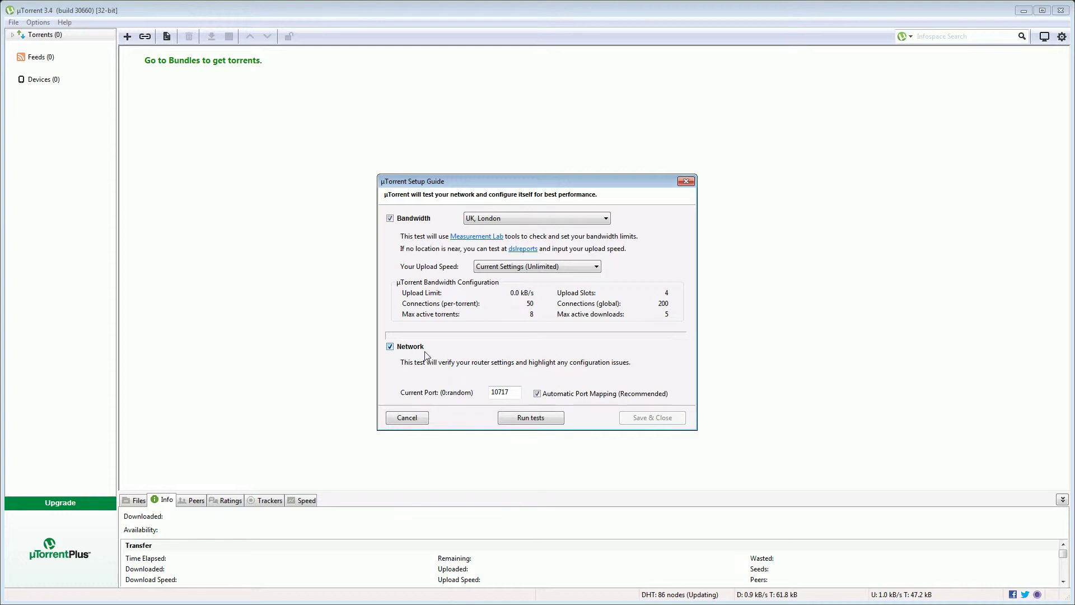
{"action": "left_click", "coordinate": [535, 418]}
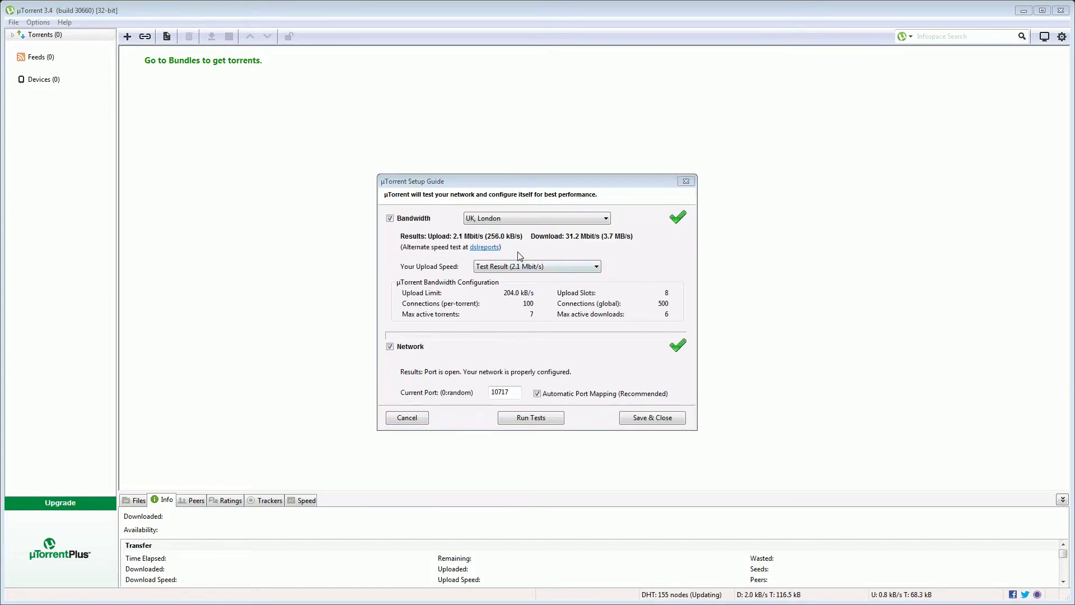
{"action": "left_click", "coordinate": [648, 419]}
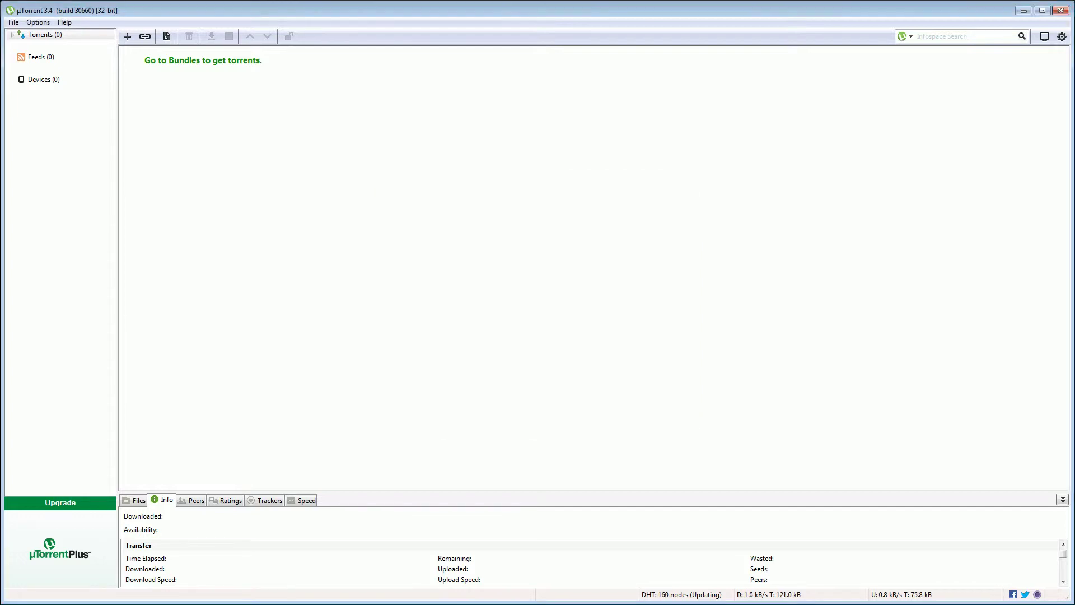
- Enable 'Put new downloads in' pointing to the Downloads\Torrents\Downloads folder on drive D
{"action": "left_click", "coordinate": [38, 23]}
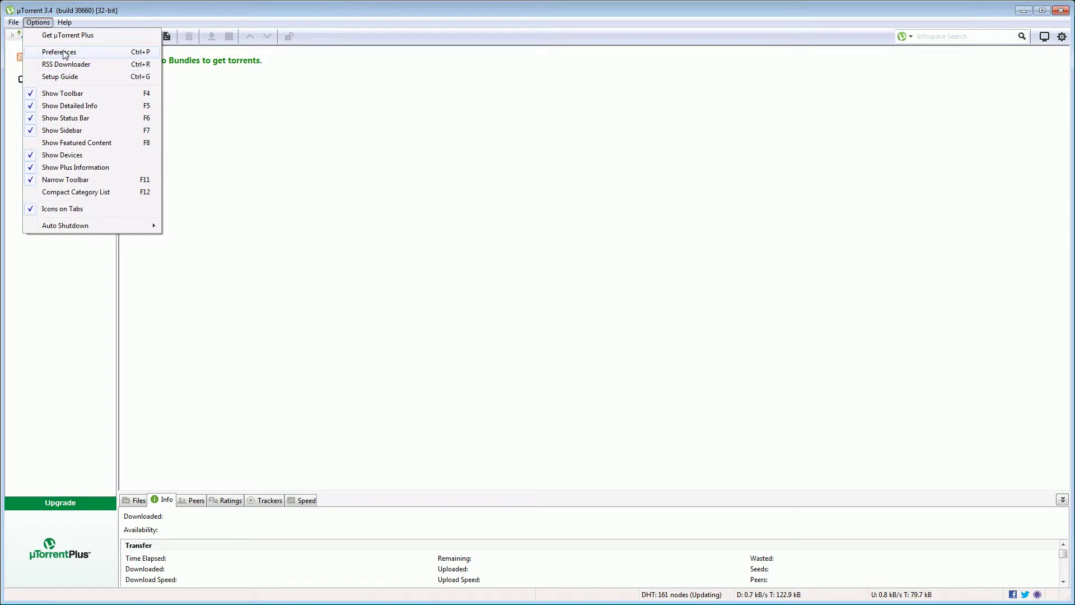
{"action": "left_click", "coordinate": [62, 53]}
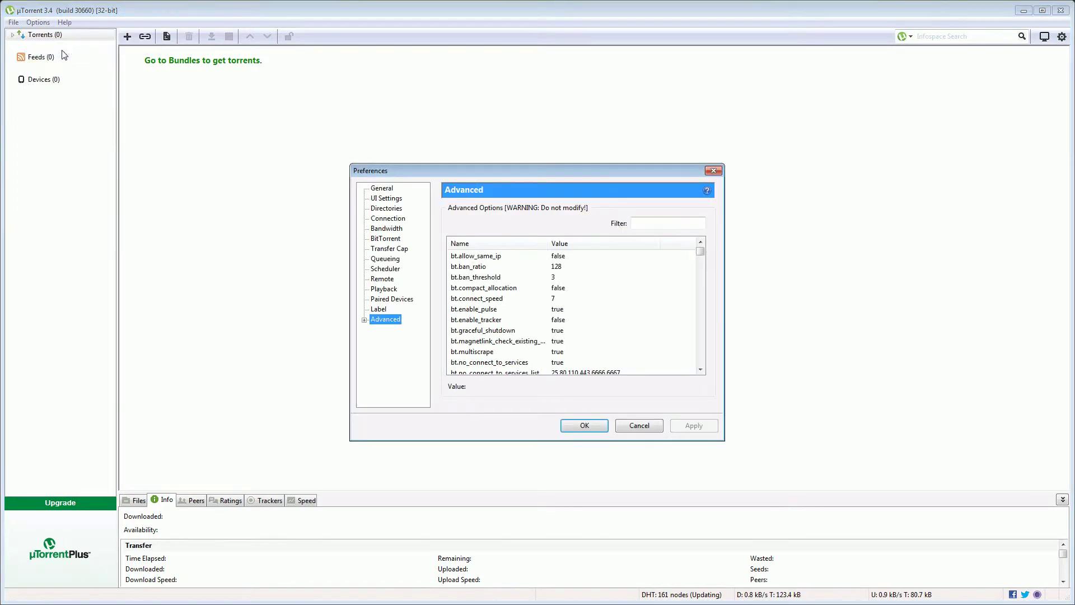
{"action": "left_click", "coordinate": [381, 190]}
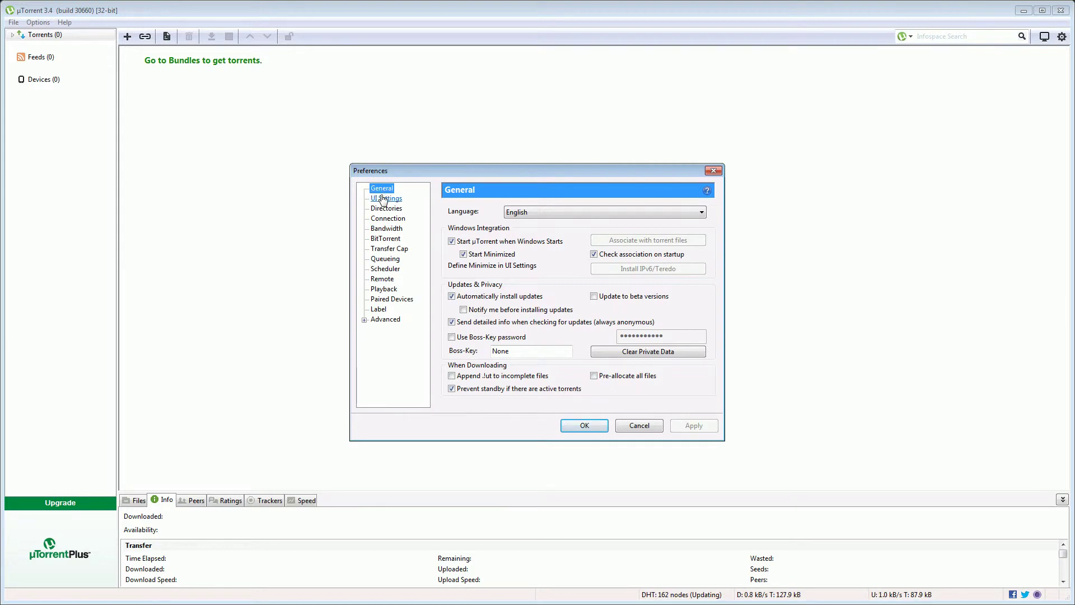
{"action": "left_click", "coordinate": [387, 209]}
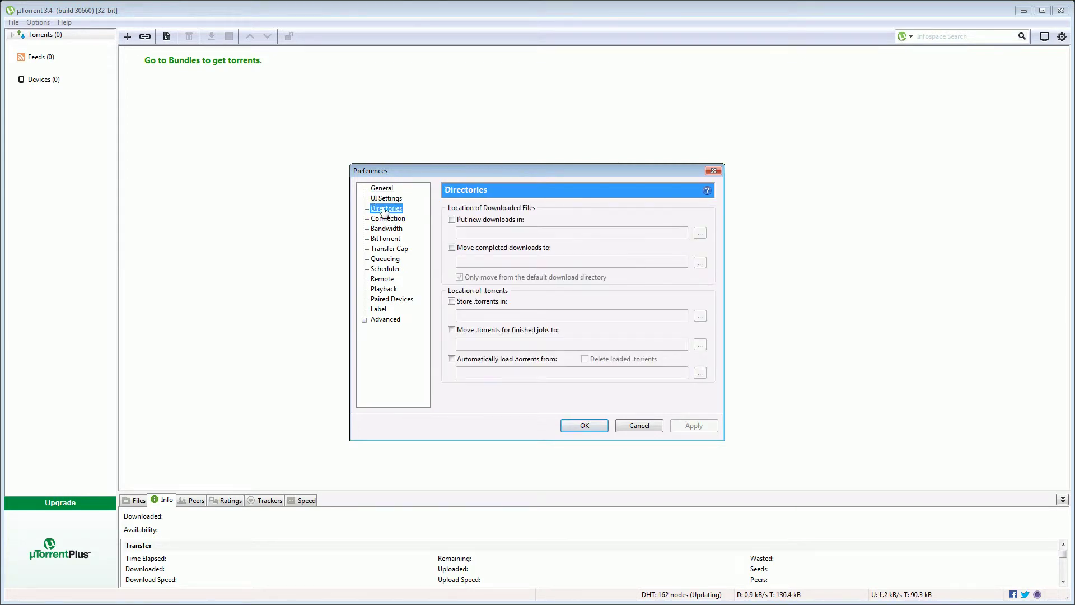
{"action": "left_click", "coordinate": [452, 219]}
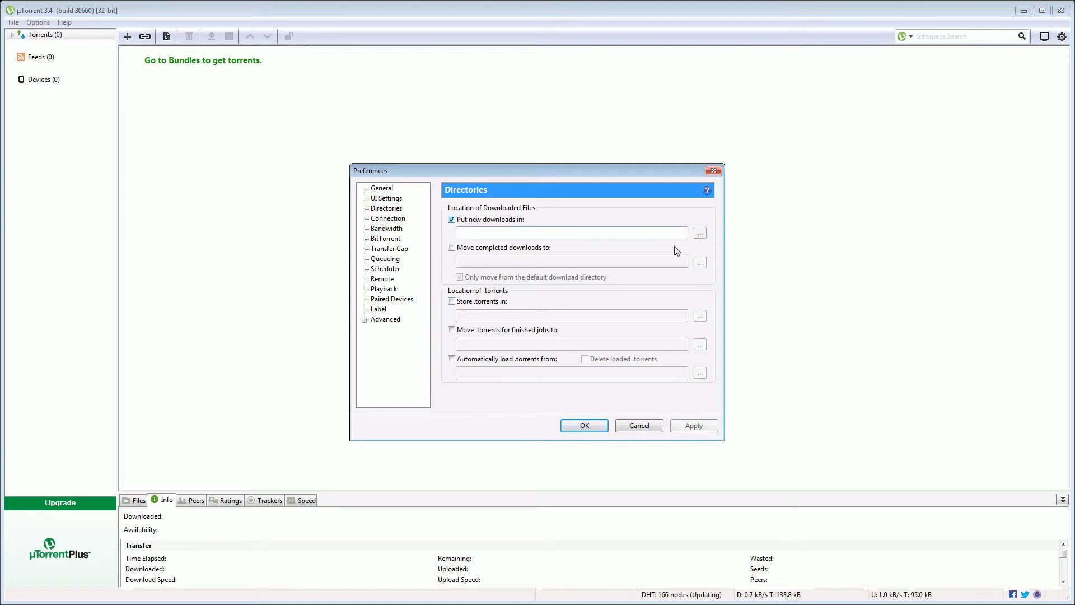
{"action": "left_click", "coordinate": [700, 234]}
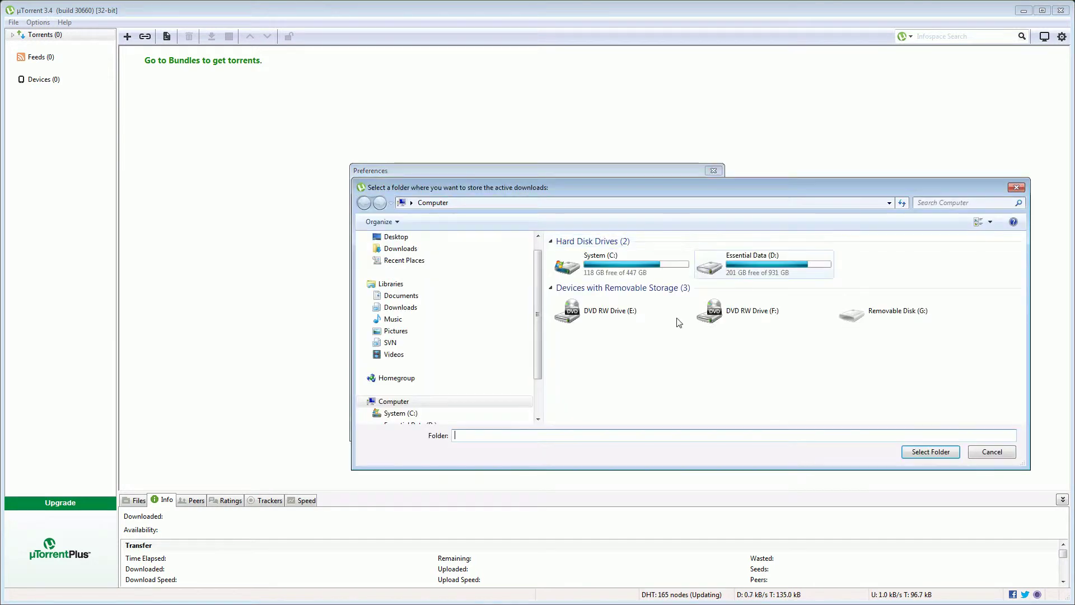
{"action": "left_click", "coordinate": [402, 250]}
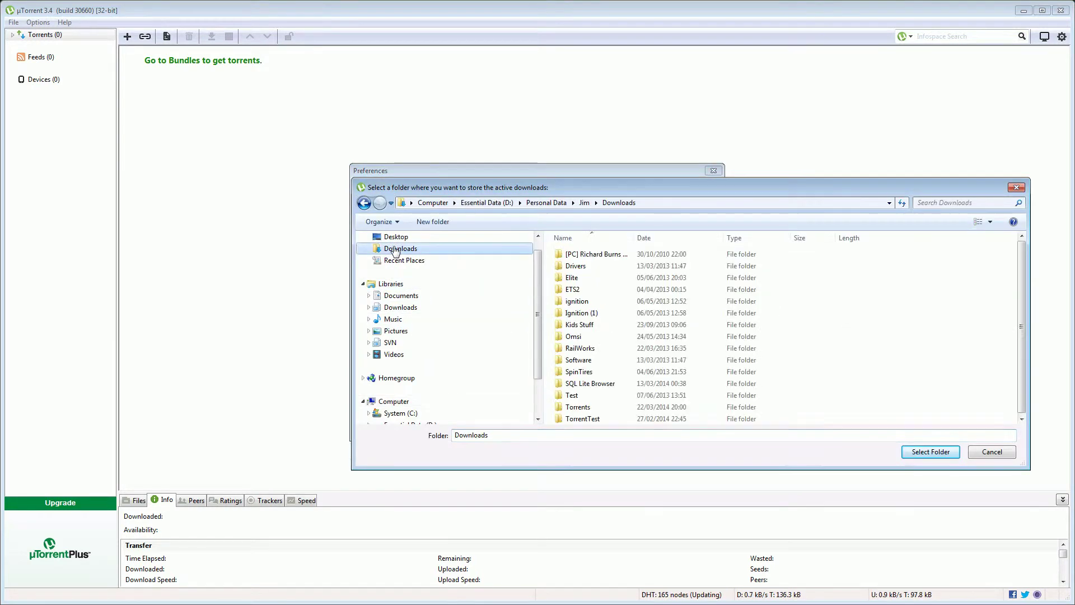
{"action": "double_click", "coordinate": [581, 407]}
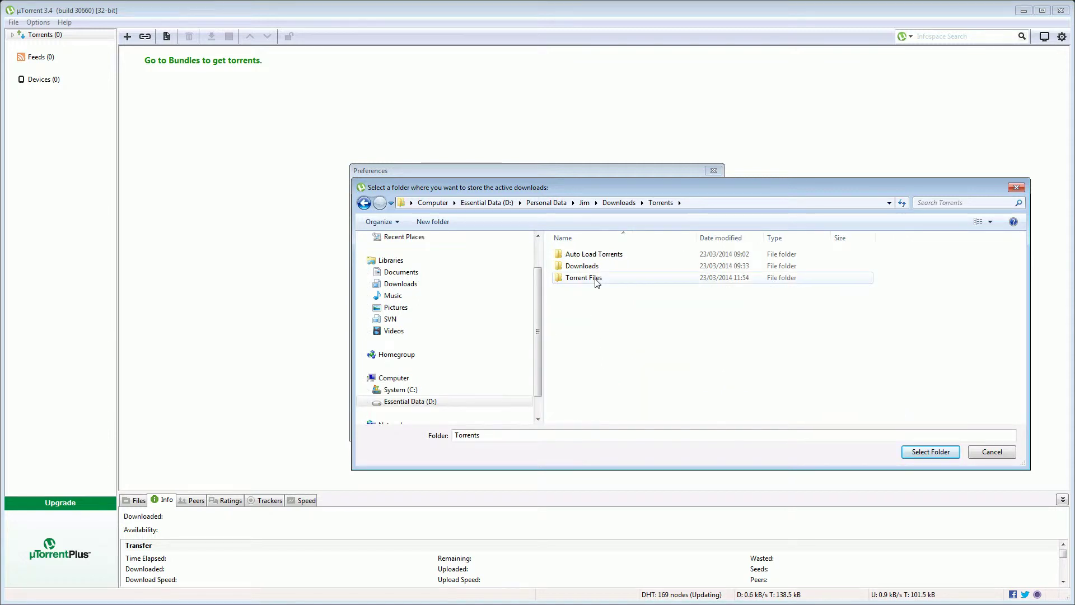
{"action": "double_click", "coordinate": [585, 267]}
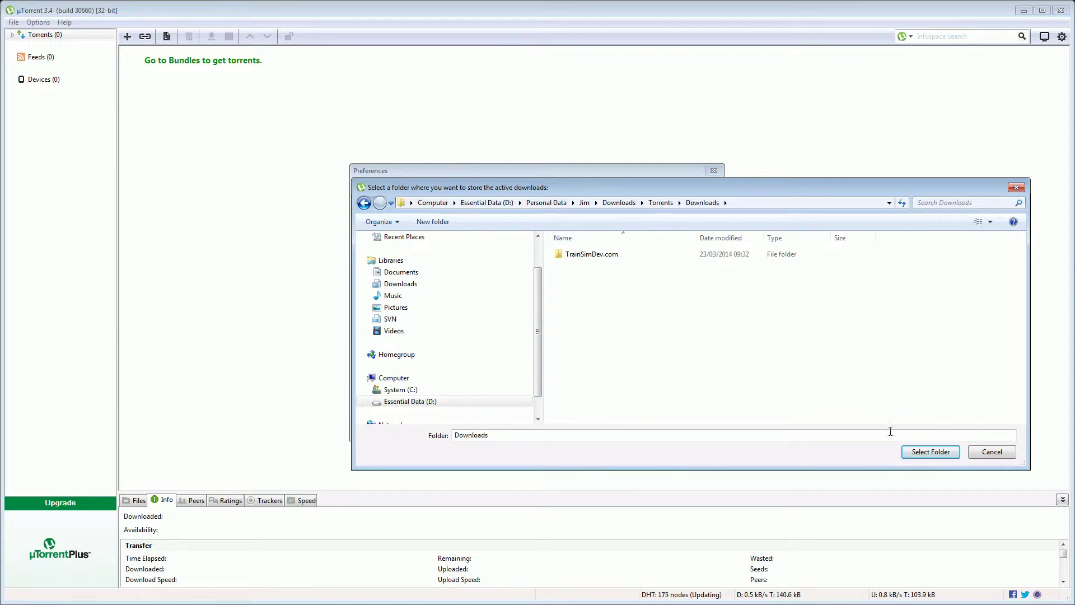
{"action": "left_click", "coordinate": [933, 455]}
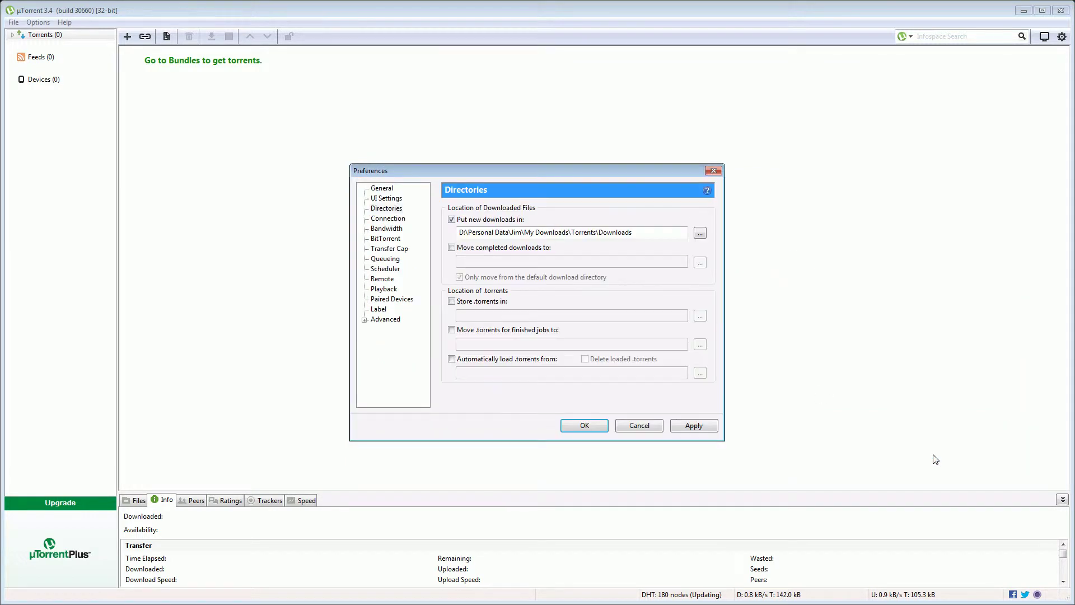
- Store .torrents in Downloads\Torrents\Torrent Files and enable 'Automatically load .torrents from'
{"action": "left_click", "coordinate": [451, 302]}
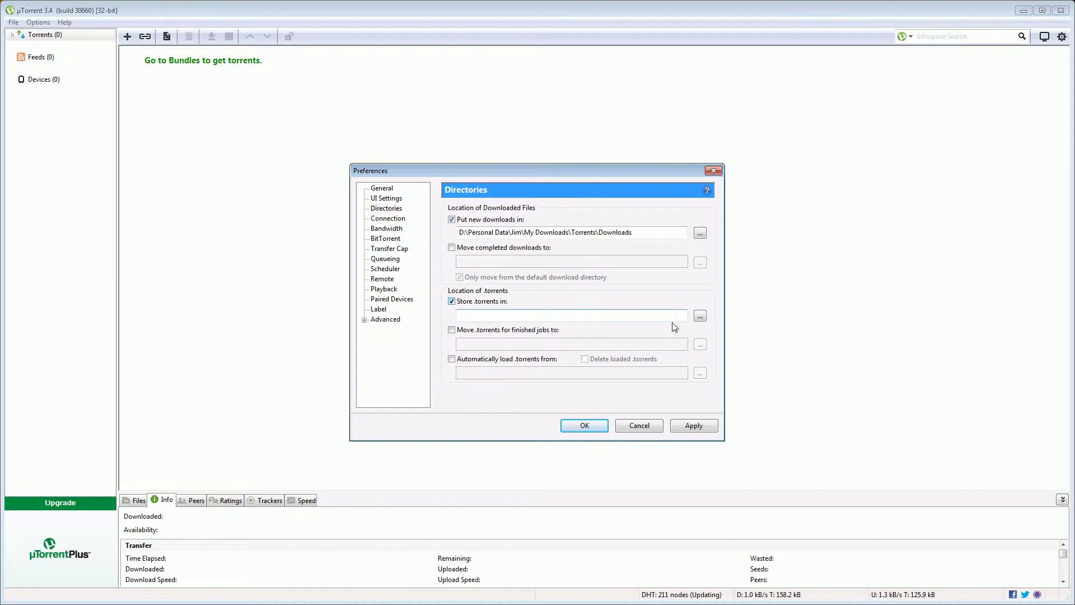
{"action": "left_click", "coordinate": [700, 316]}
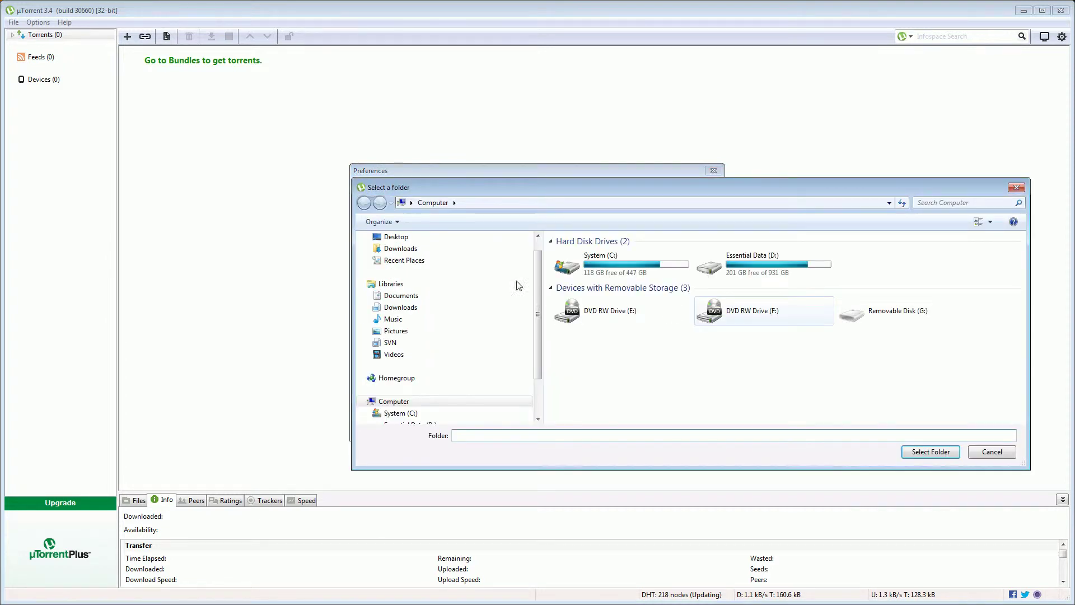
{"action": "left_click", "coordinate": [395, 249]}
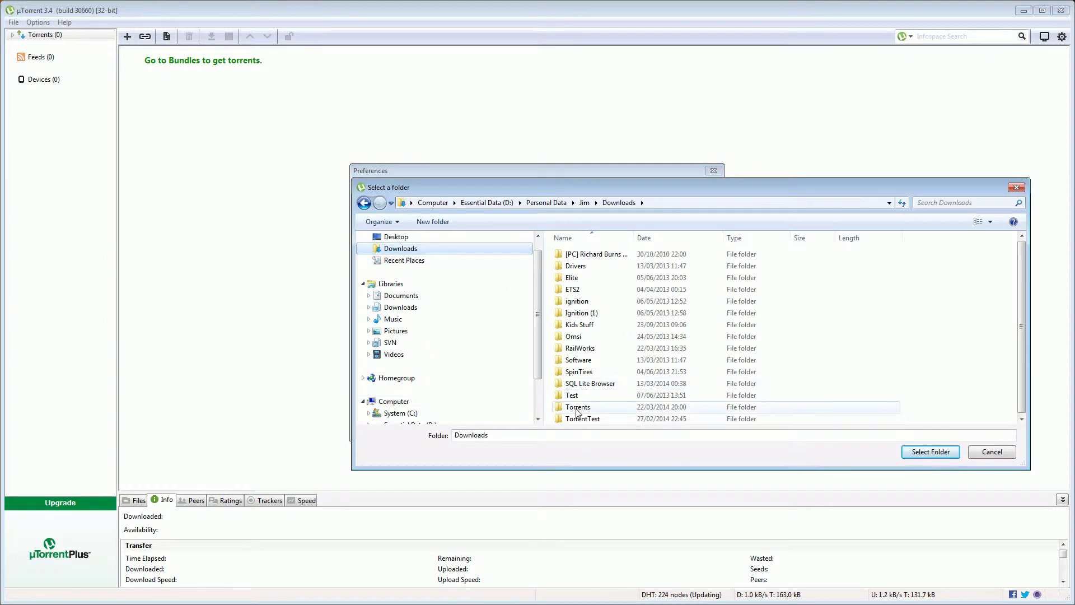
{"action": "left_click", "coordinate": [577, 408]}
{"action": "double_click", "coordinate": [576, 409]}
{"action": "left_click", "coordinate": [583, 278]}
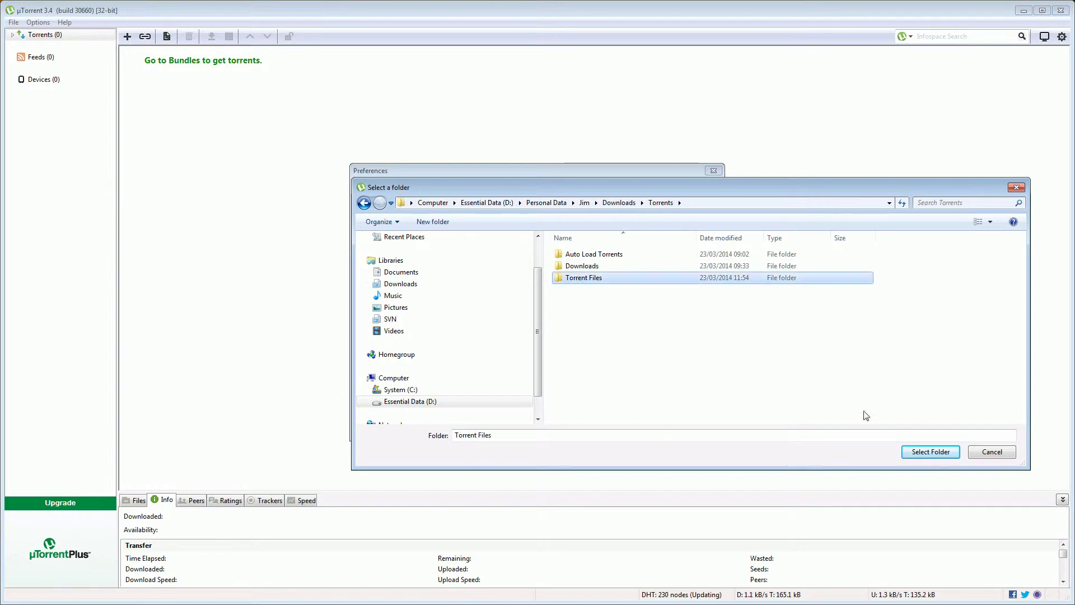
{"action": "left_click", "coordinate": [909, 453]}
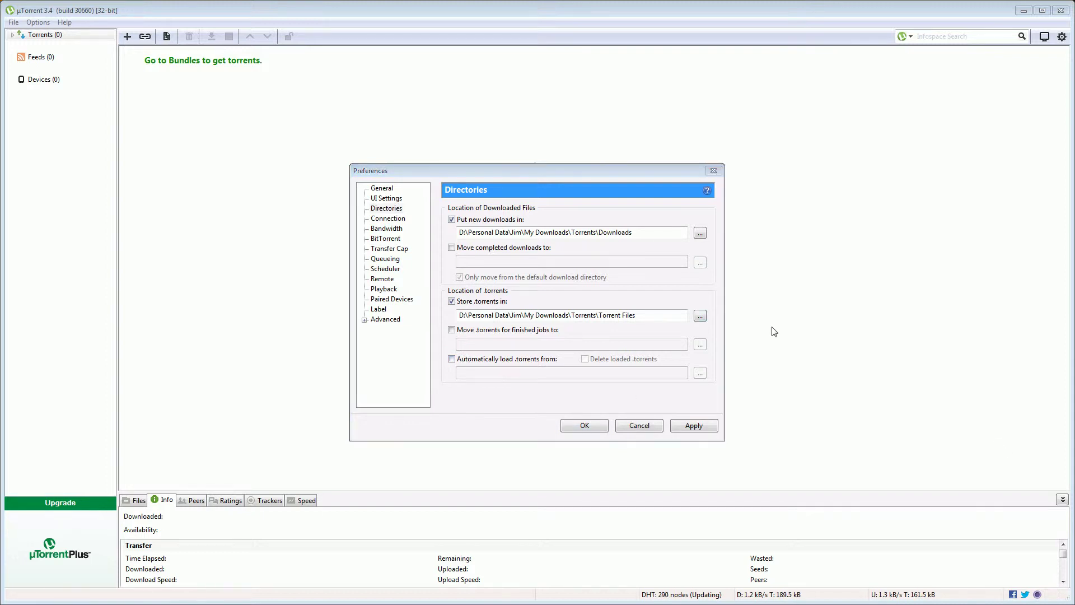
{"action": "left_click", "coordinate": [454, 360]}
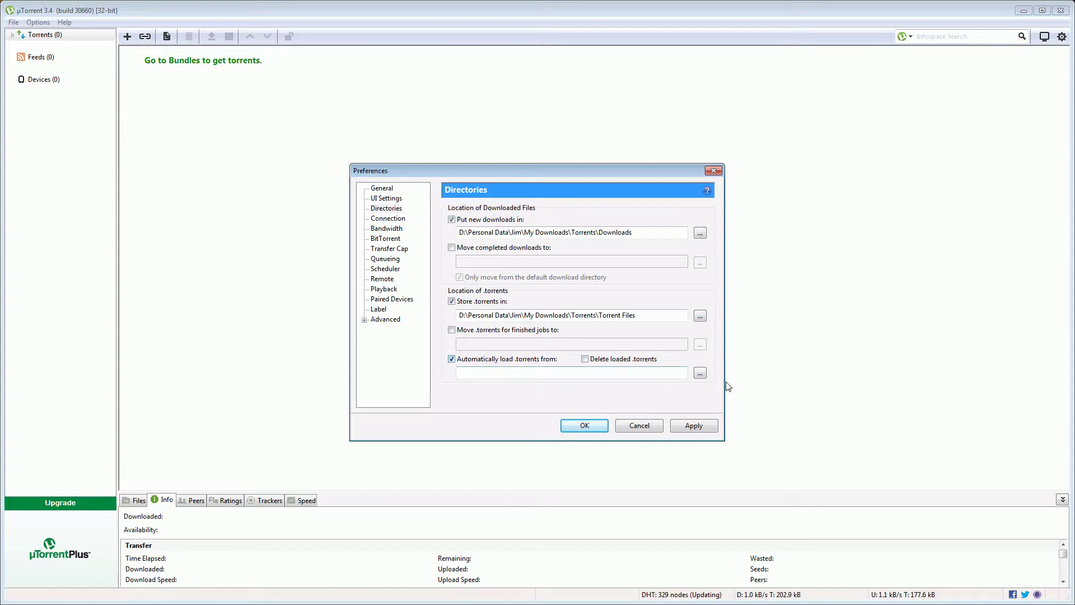
- Auto-load .torrents from Downloads\Torrents\Auto Load Torrents and delete each .torrent once loaded
{"action": "left_click", "coordinate": [700, 374]}
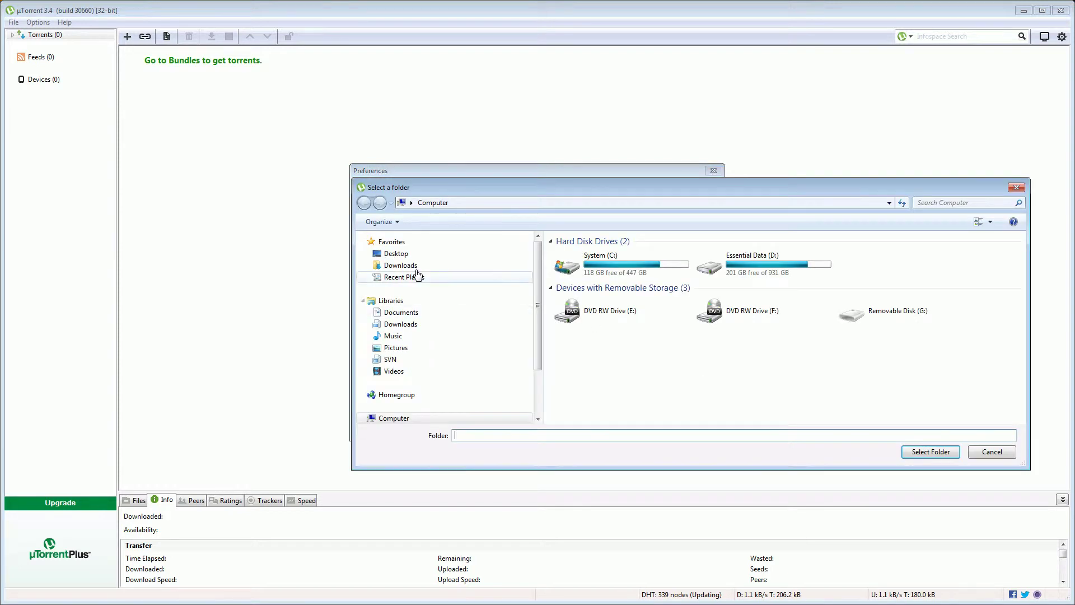
{"action": "left_click", "coordinate": [401, 265]}
{"action": "left_click", "coordinate": [578, 407]}
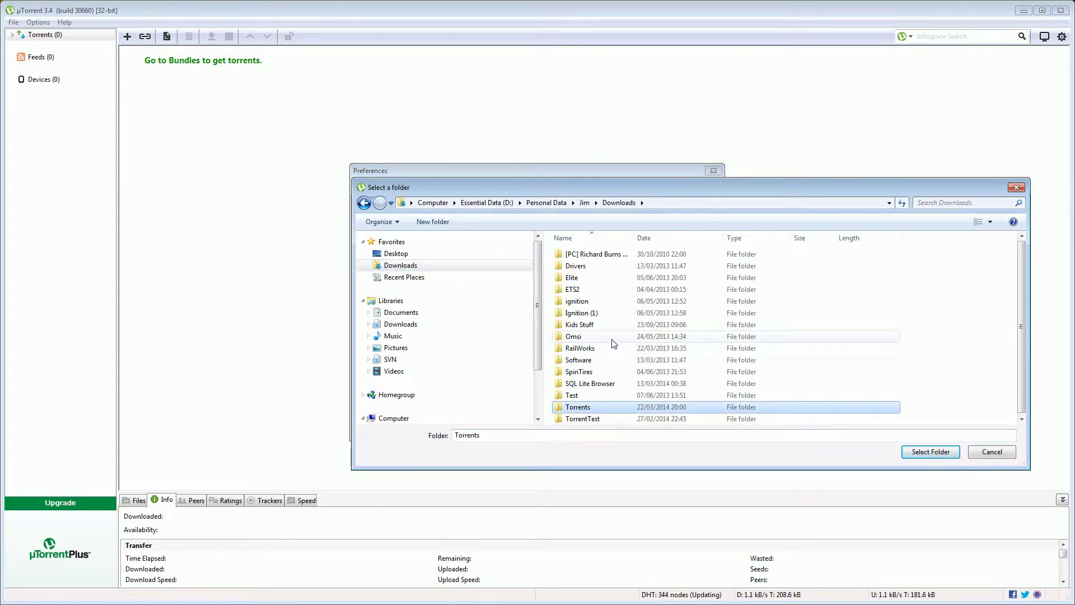
{"action": "double_click", "coordinate": [590, 409]}
{"action": "left_click", "coordinate": [594, 254]}
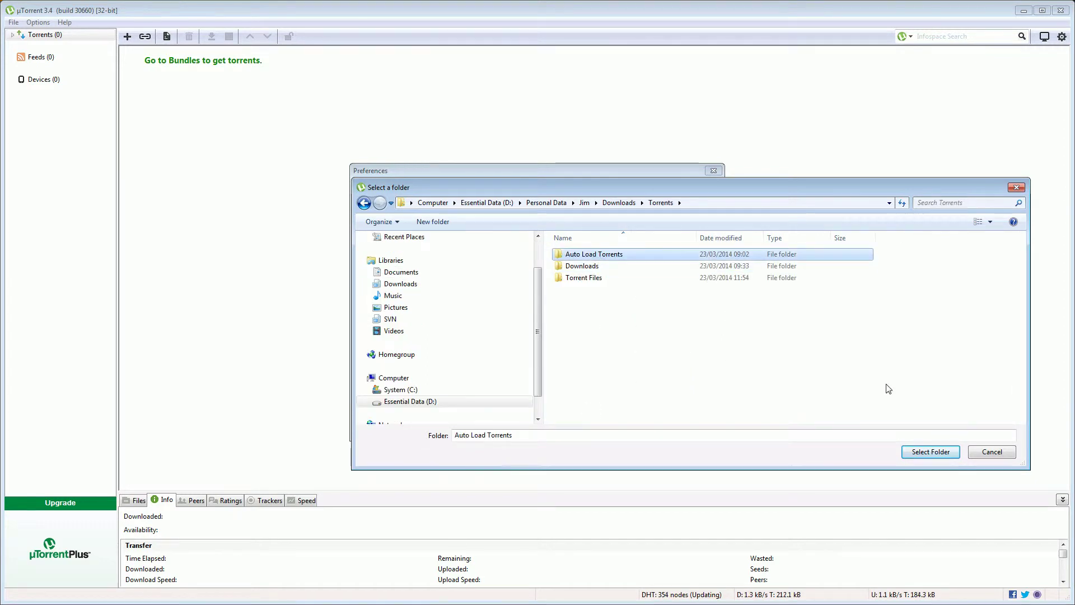
{"action": "left_click", "coordinate": [931, 452]}
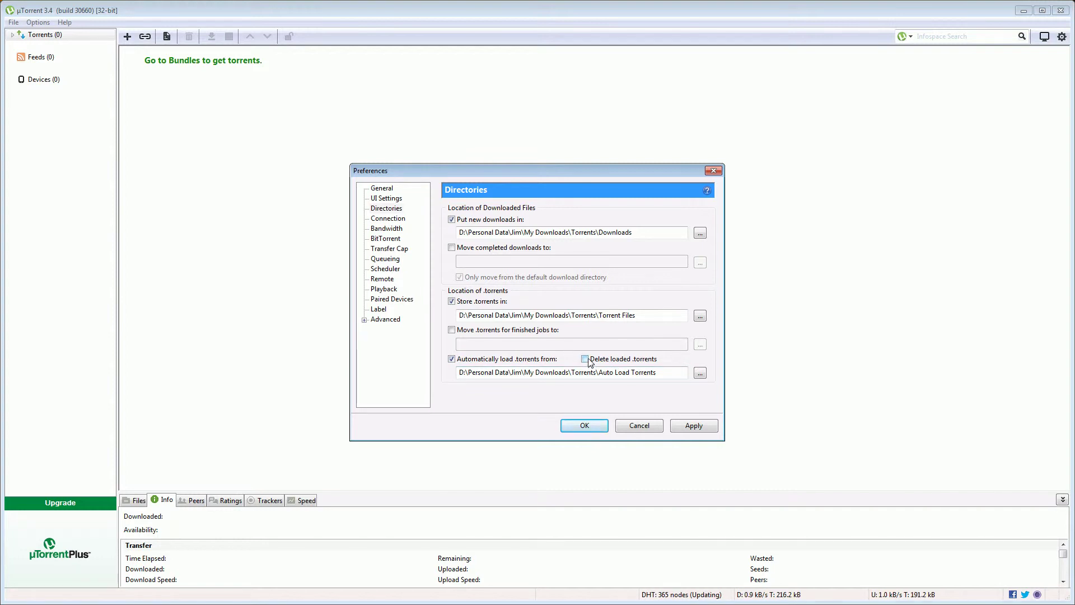
{"action": "left_click", "coordinate": [588, 359]}
{"action": "left_click", "coordinate": [1053, 290]}
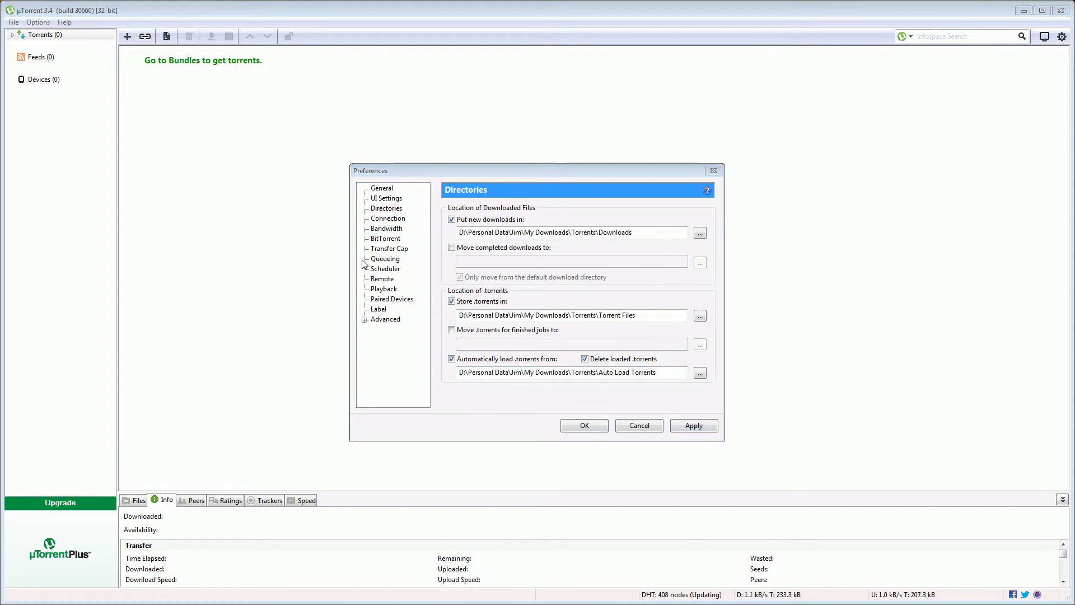
- Set Bandwidth limits to 20 kB/s maximum upload and 150 kB/s maximum download
{"action": "left_click", "coordinate": [380, 229]}
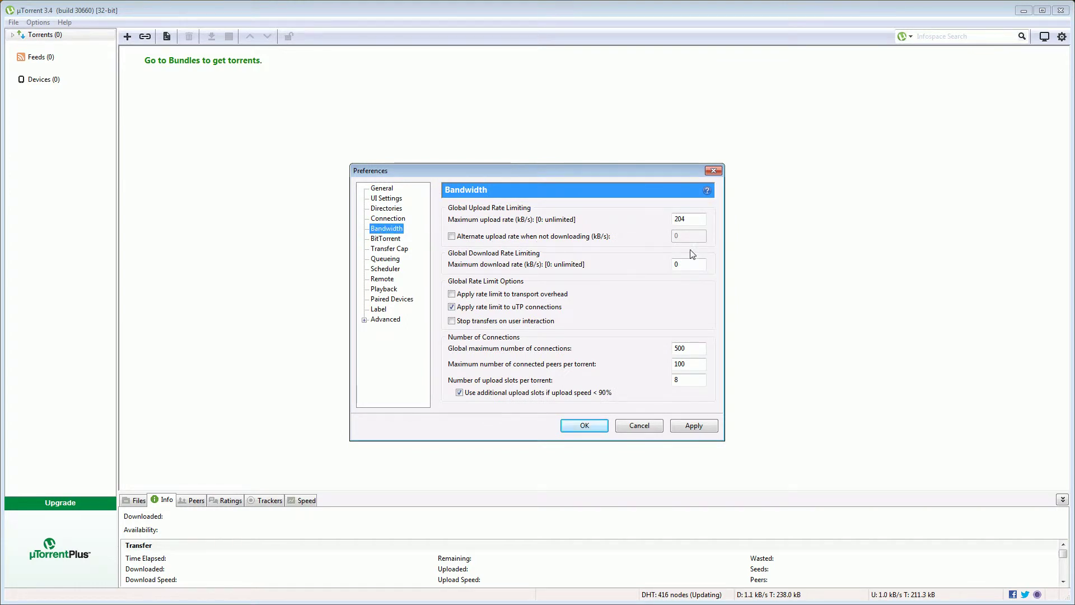
{"action": "double_click", "coordinate": [696, 220]}
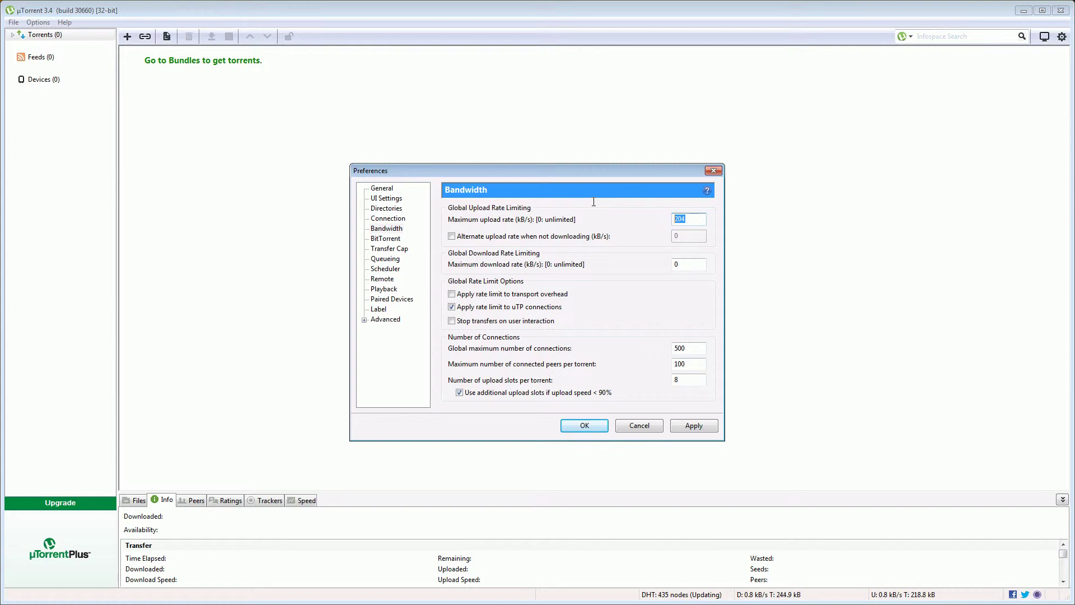
{"action": "type", "text": "20"}
{"action": "double_click", "coordinate": [689, 267]}
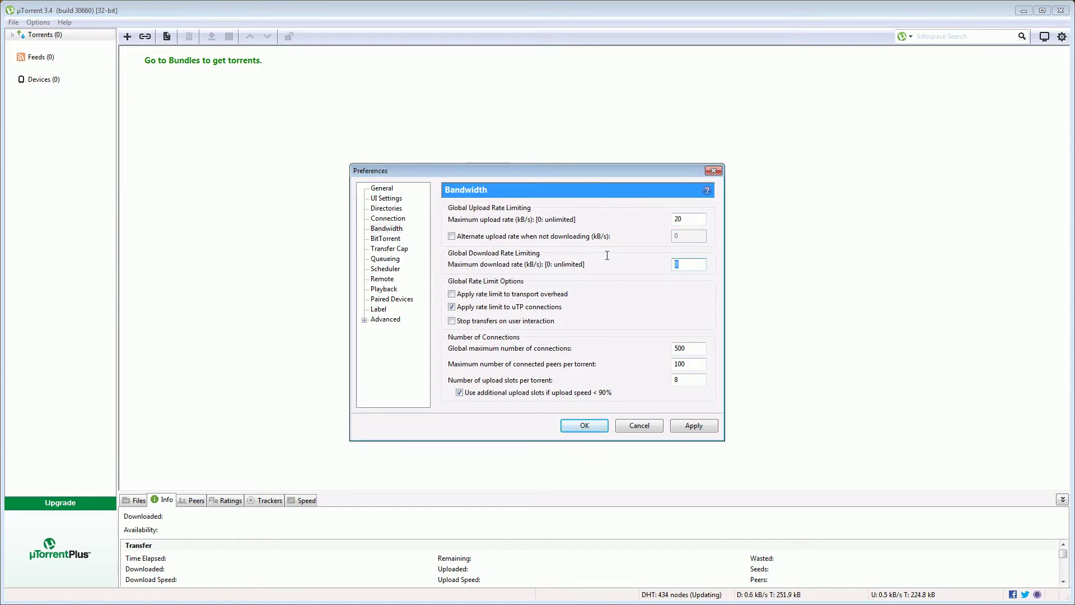
{"action": "type", "text": "150"}
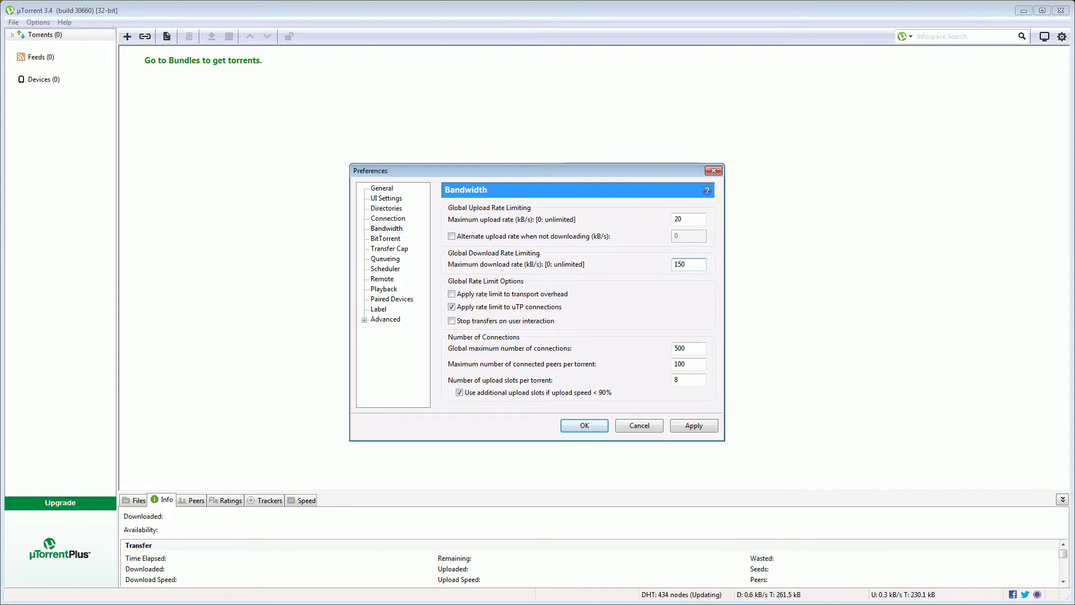
- Leave Enable Transfer Cap unticked and save the preferences with OK
{"action": "left_click", "coordinate": [386, 251]}
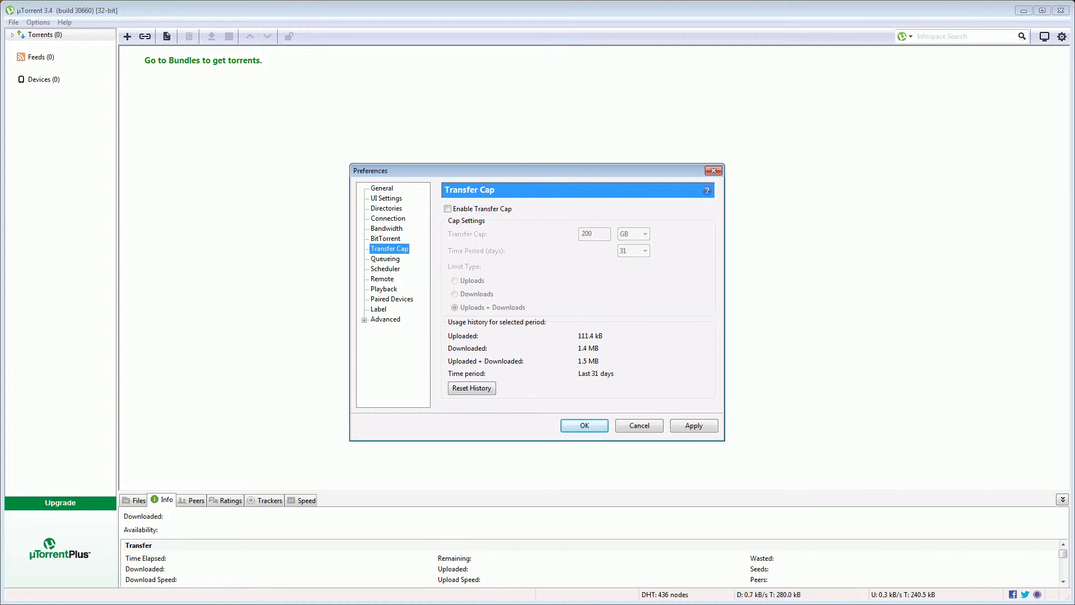
{"action": "left_click", "coordinate": [564, 446]}
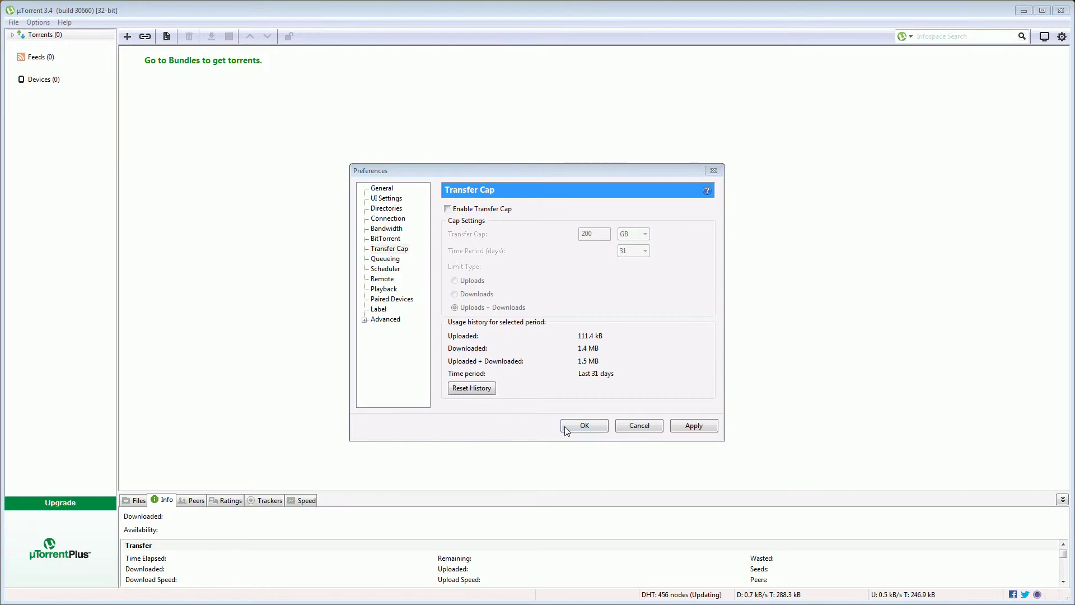
{"action": "left_click", "coordinate": [581, 427]}
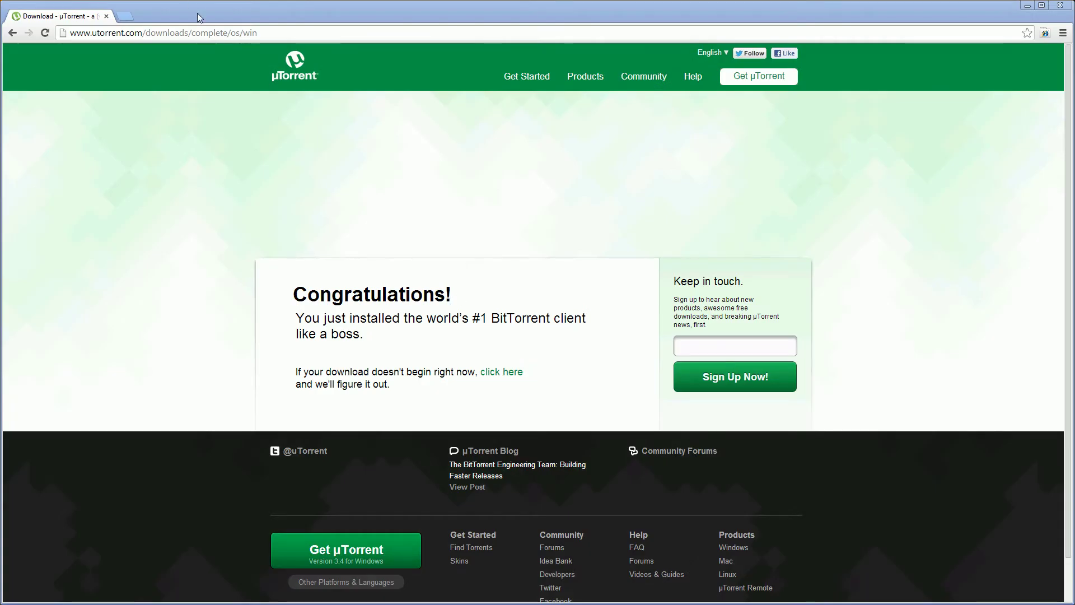
- Go to TrainSimDev.com and browse Downloads > UKTS Freeware Packs > Livery Packs
{"action": "left_click", "coordinate": [191, 34]}
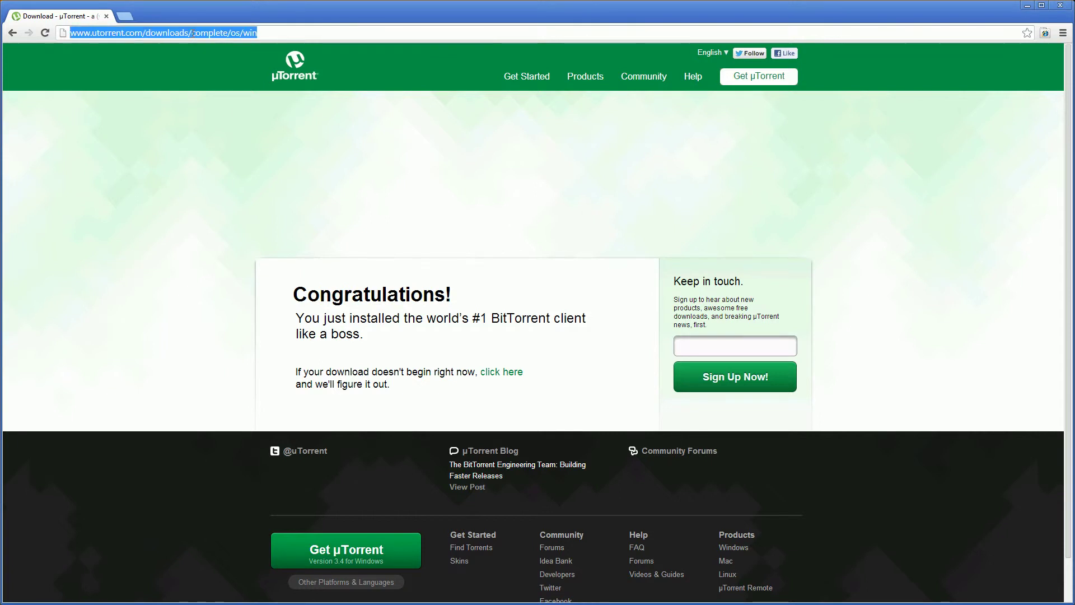
{"action": "type", "text": "trainsimdev.com"}
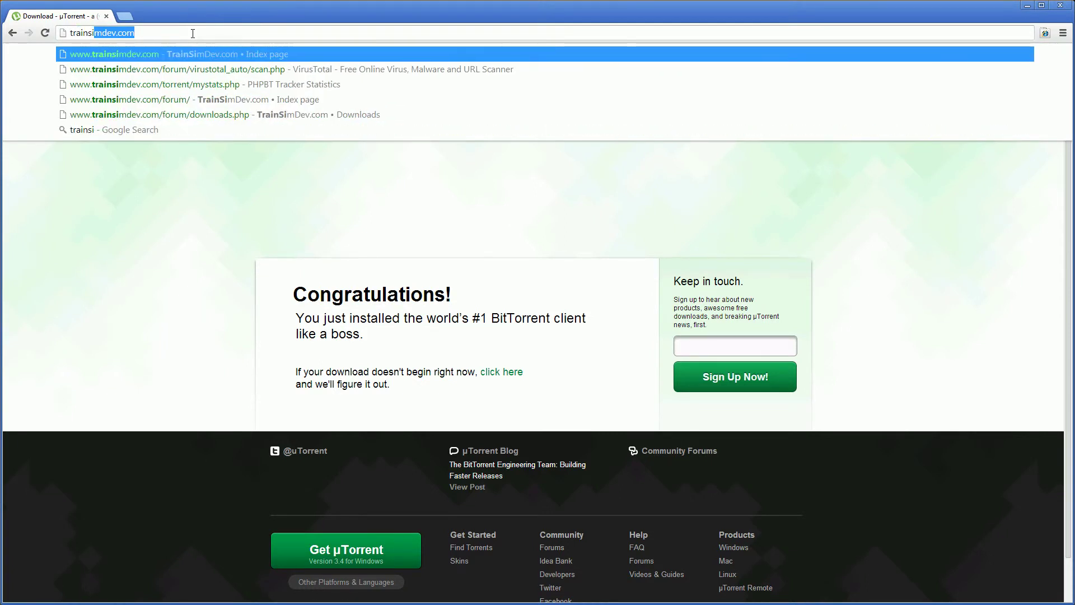
{"action": "key", "text": "Return"}
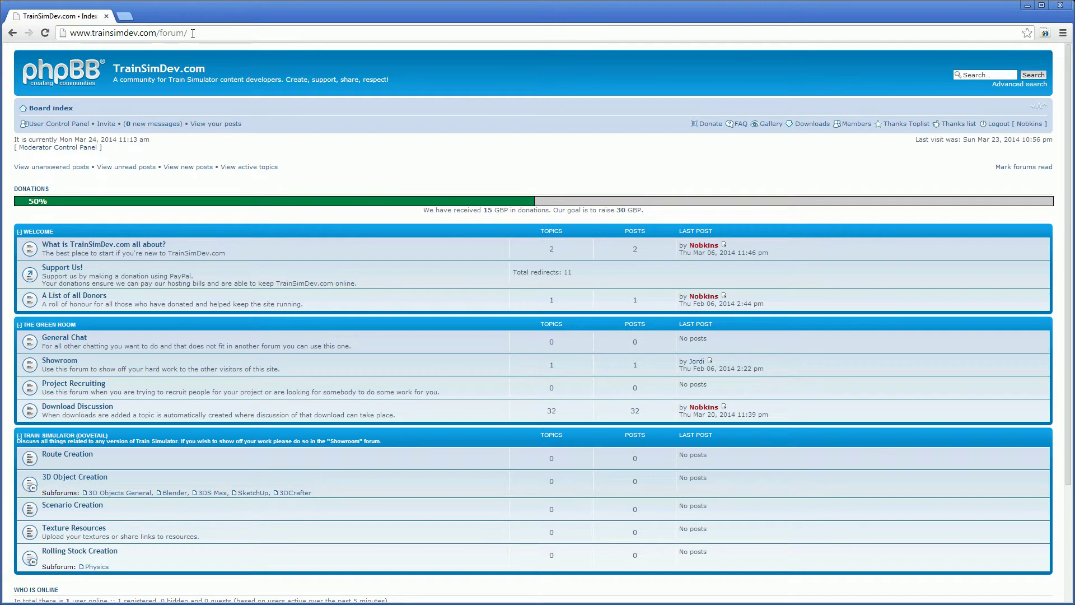
{"action": "left_click", "coordinate": [818, 123]}
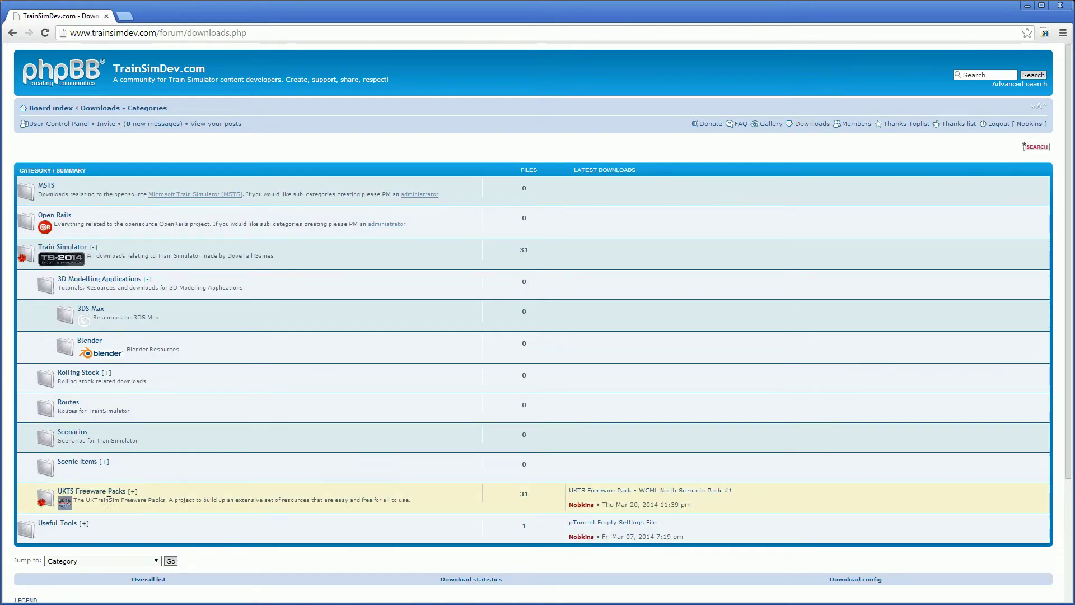
{"action": "left_click", "coordinate": [87, 492]}
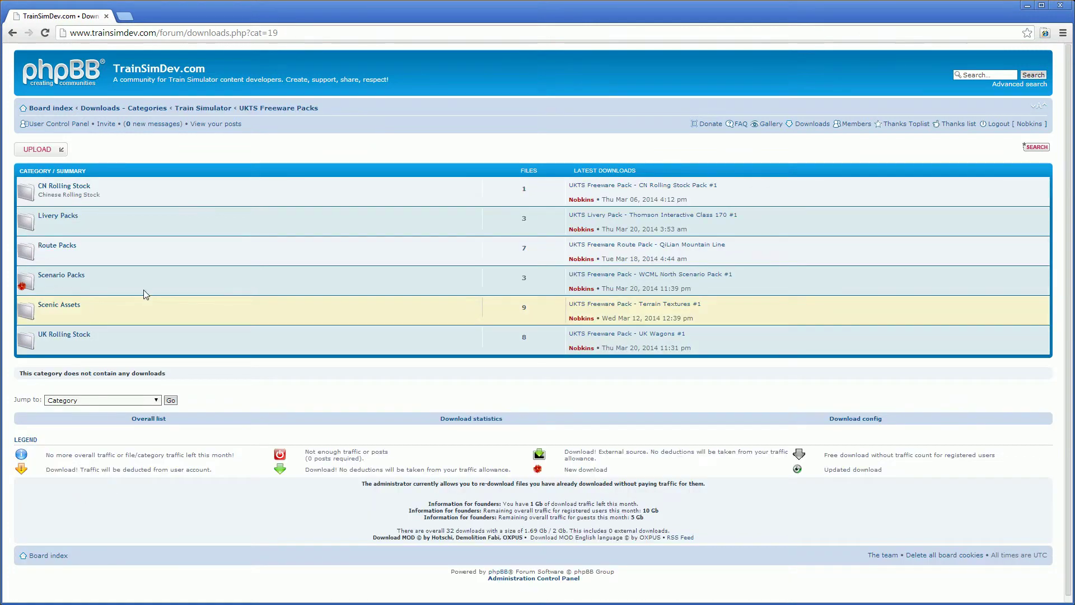
{"action": "left_click", "coordinate": [59, 216]}
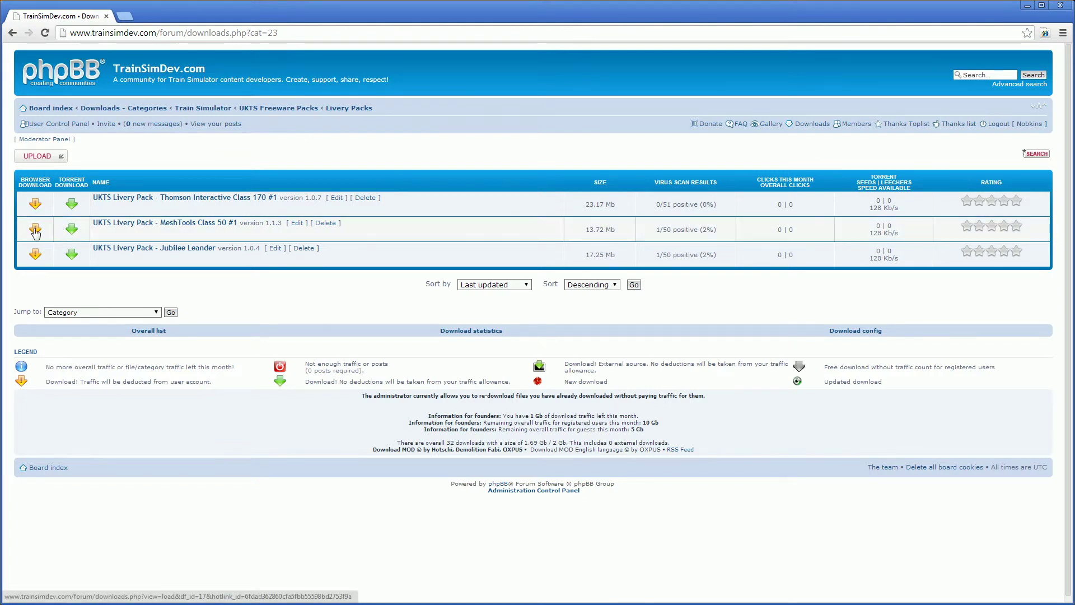
- Save the MeshTools Class 50 #1 v1.1.3 .torrent via Download using BitTorrent on its pack page
{"action": "left_click", "coordinate": [135, 226]}
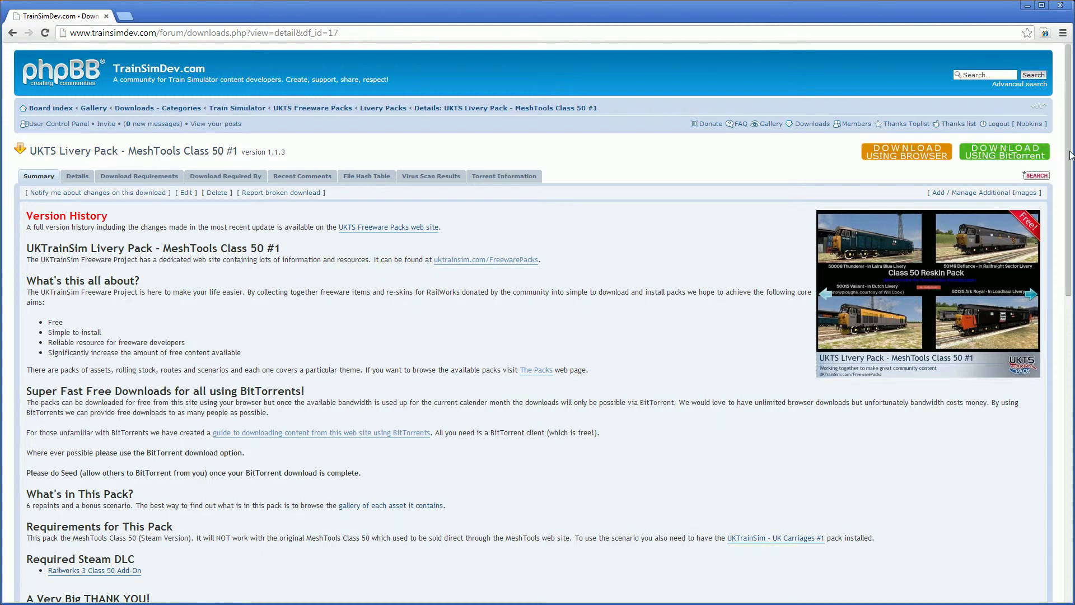
{"action": "left_click_drag", "start_coordinate": [1070, 152], "coordinate": [1069, 456]}
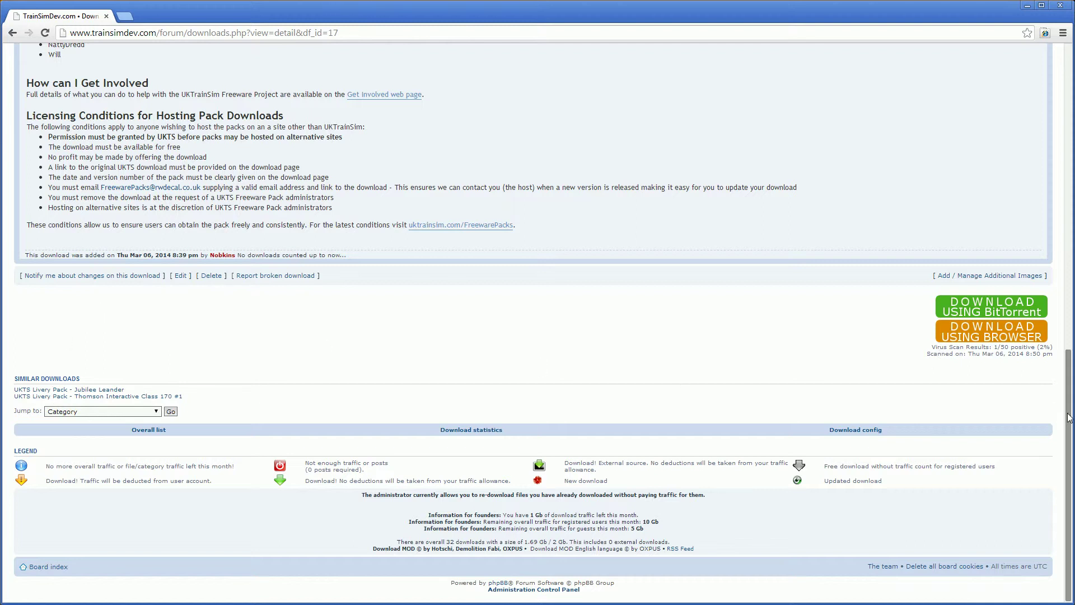
{"action": "left_click_drag", "start_coordinate": [1069, 420], "coordinate": [1068, 116]}
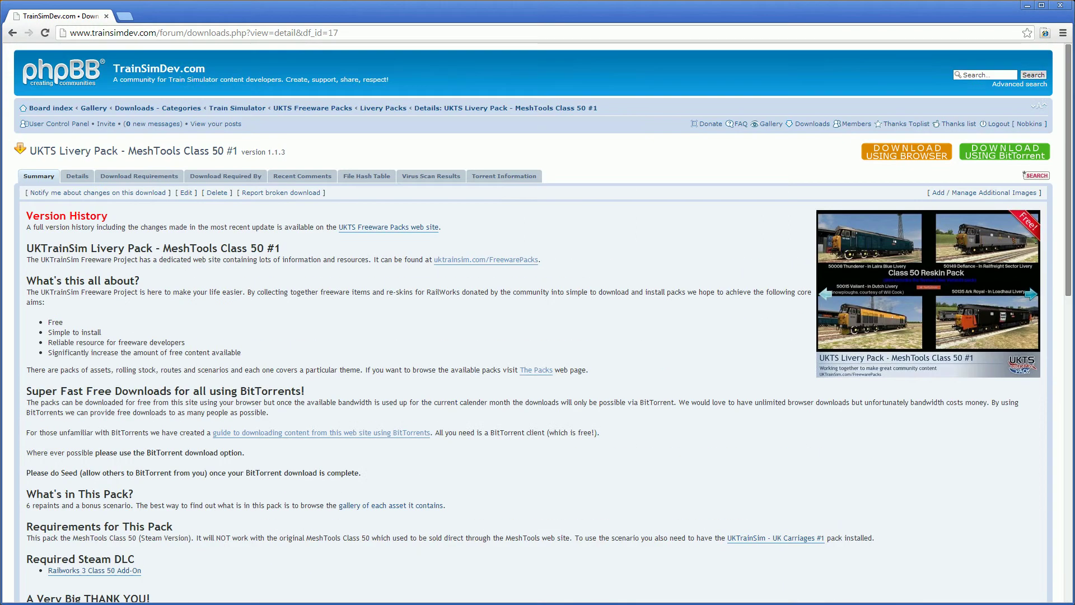
{"action": "left_click", "coordinate": [1005, 154]}
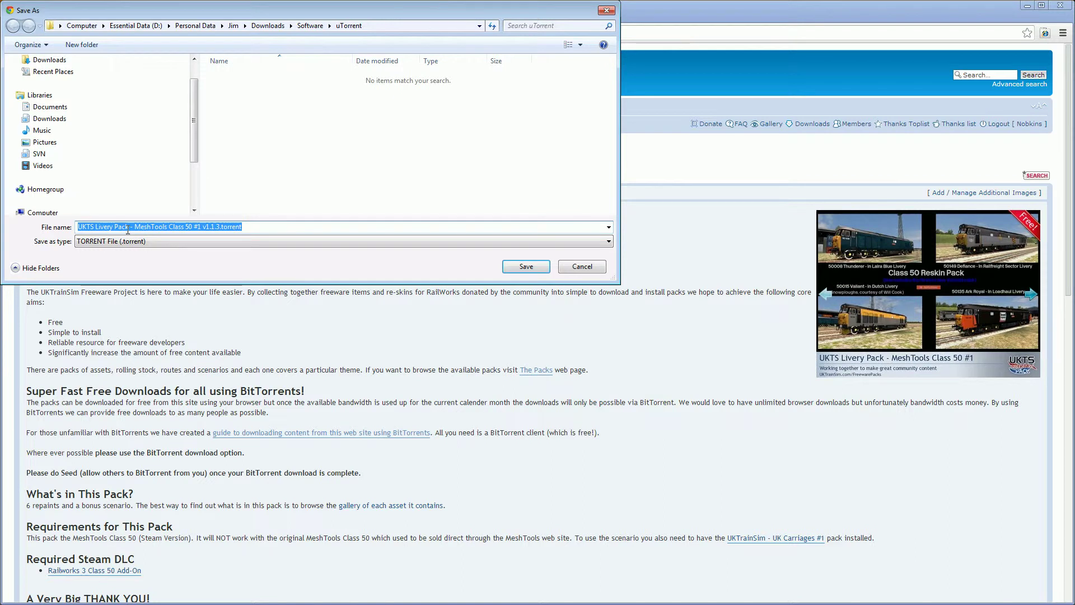
{"action": "left_click", "coordinate": [526, 268]}
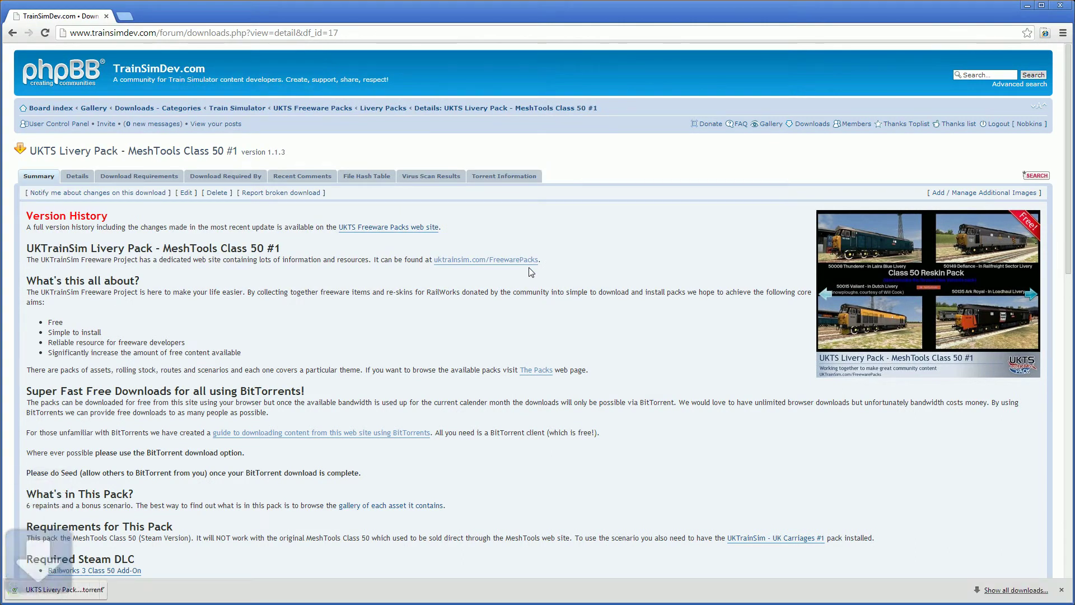
- Open the downloaded .torrent in uTorrent and untick Create Subfolder, saving into Torrents\Downloads
{"action": "left_click", "coordinate": [67, 593]}
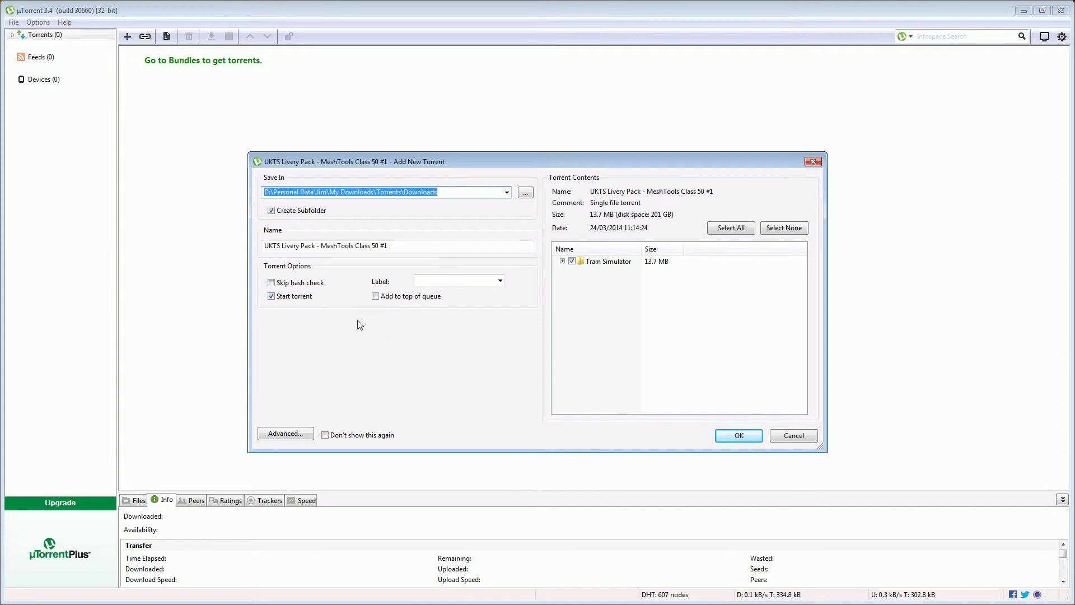
{"action": "left_click", "coordinate": [272, 211]}
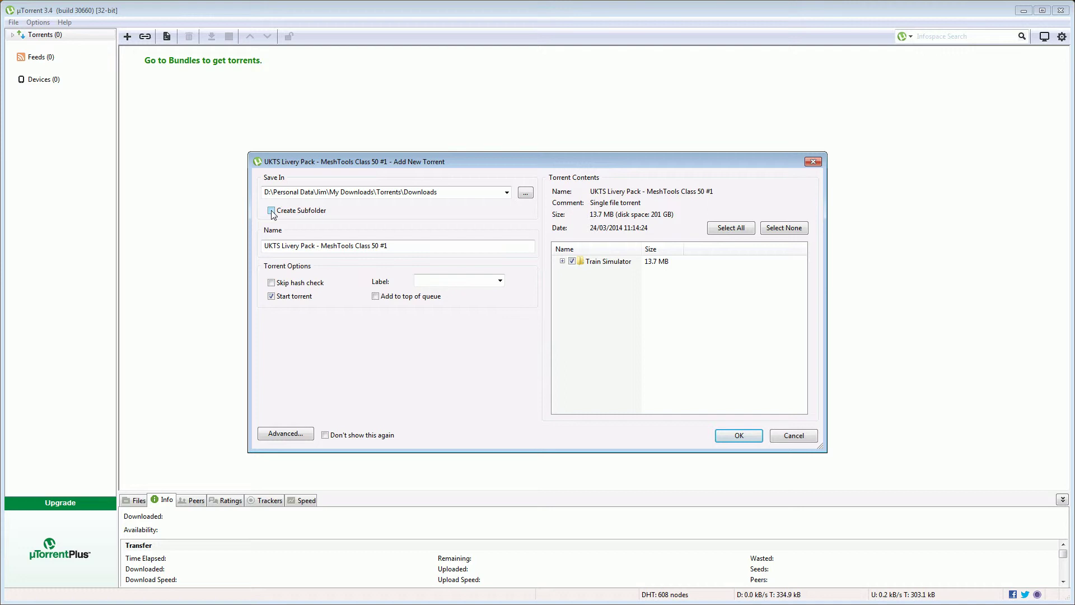
{"action": "left_click_drag", "start_coordinate": [403, 247], "coordinate": [229, 254]}
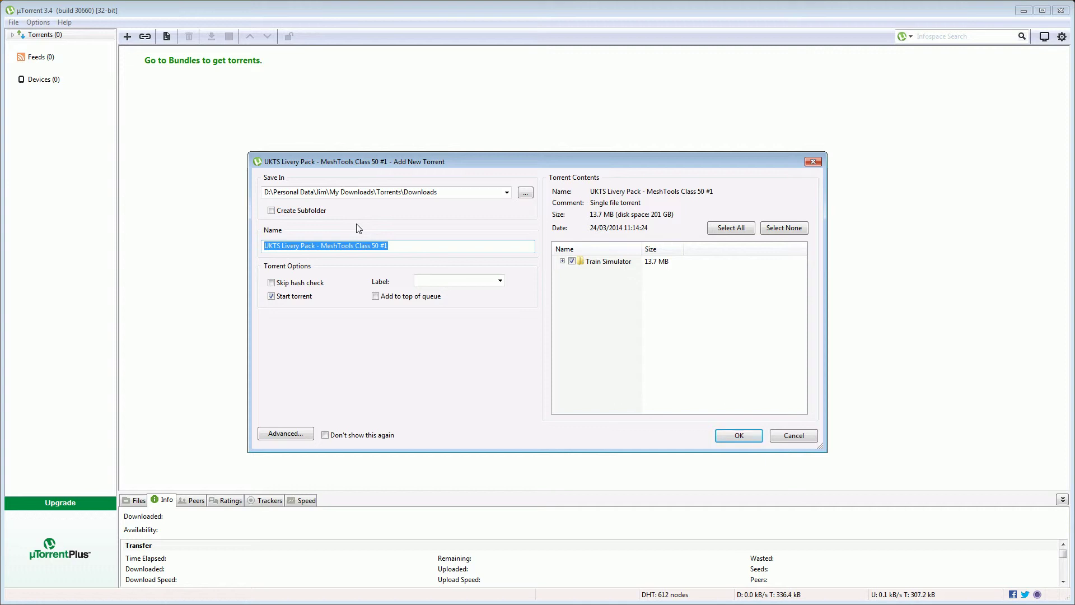
- Add the 13.7 MB MeshTools Class 50 #1 torrent and let it download fully to seeding
{"action": "left_click", "coordinate": [739, 435]}
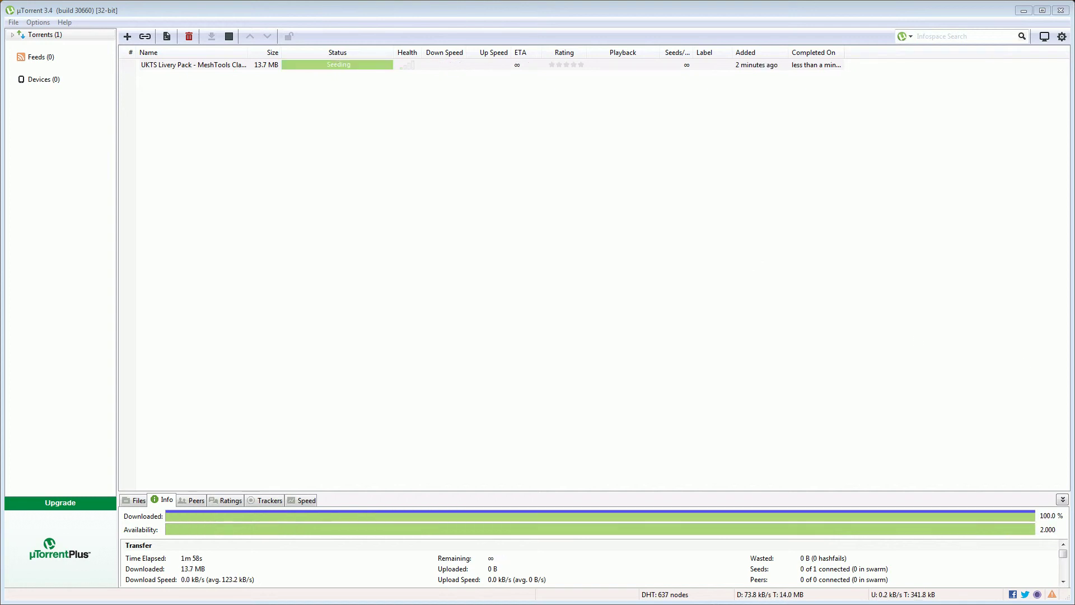
- Open the torrent's containing folder and tick Don't show me this again on the harmful-files warning
{"action": "right_click", "coordinate": [207, 65]}
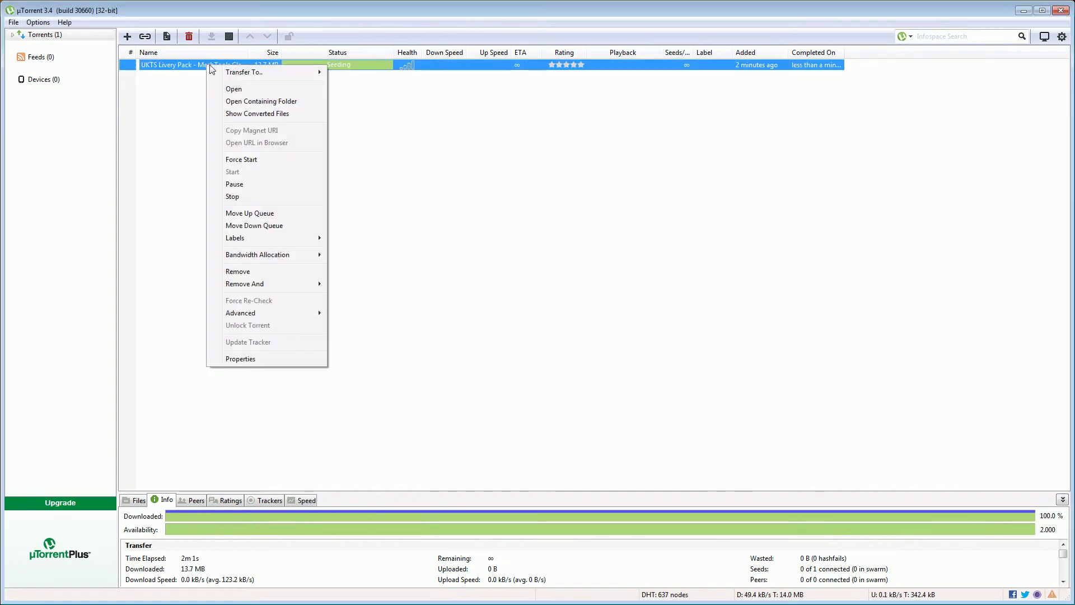
{"action": "left_click", "coordinate": [266, 106]}
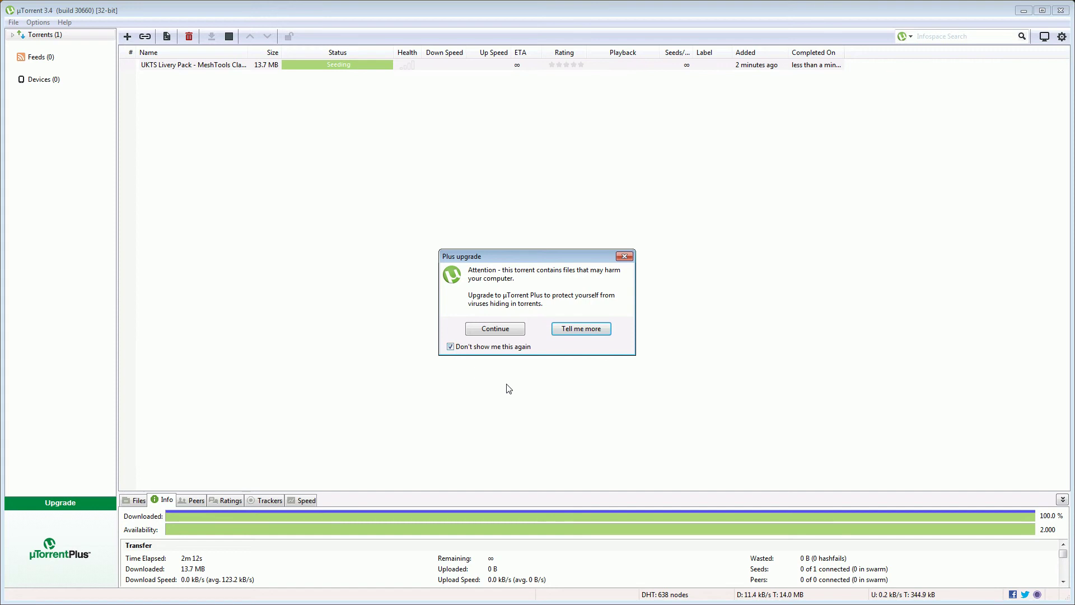
{"action": "left_click", "coordinate": [451, 346]}
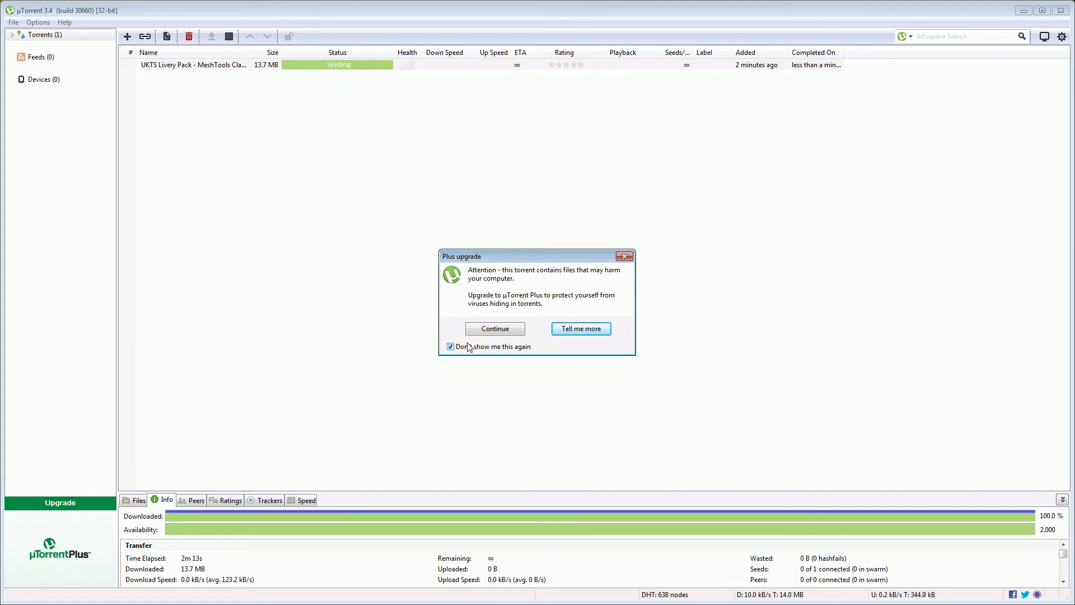
- Continue past the warning and open Train Simulator > UKTS Freeware Packs > Livery Packs in Explorer
{"action": "left_click", "coordinate": [493, 330]}
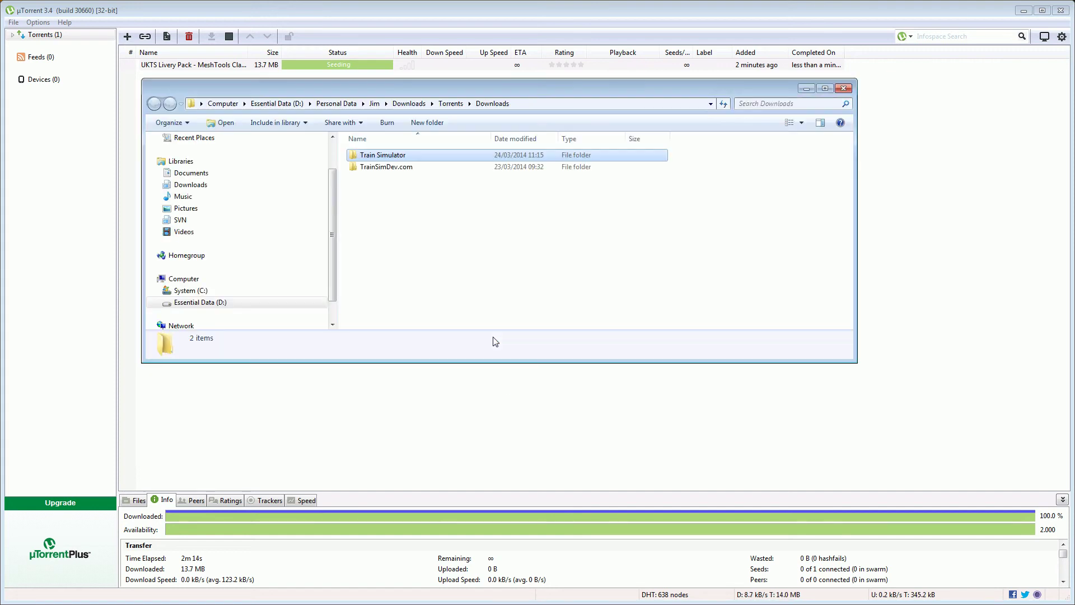
{"action": "left_click", "coordinate": [390, 168]}
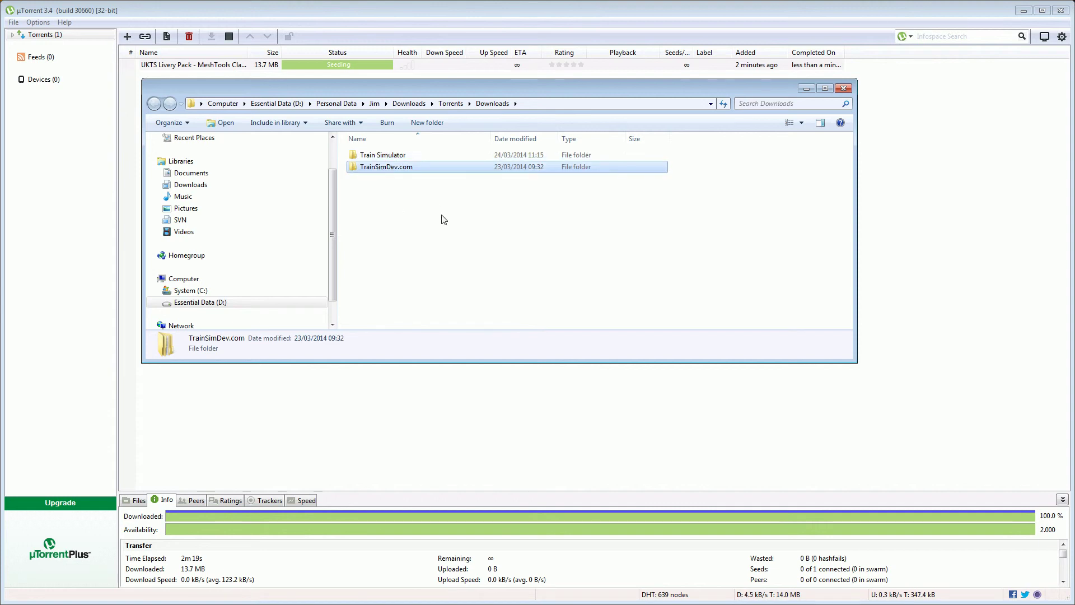
{"action": "left_click", "coordinate": [383, 155]}
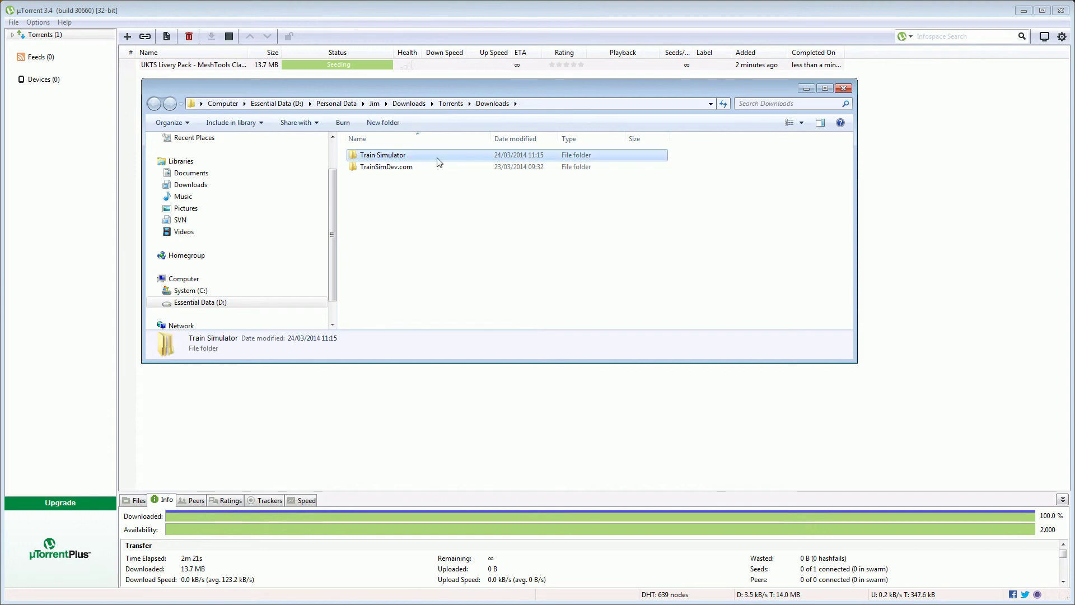
{"action": "double_click", "coordinate": [391, 157]}
{"action": "double_click", "coordinate": [390, 158]}
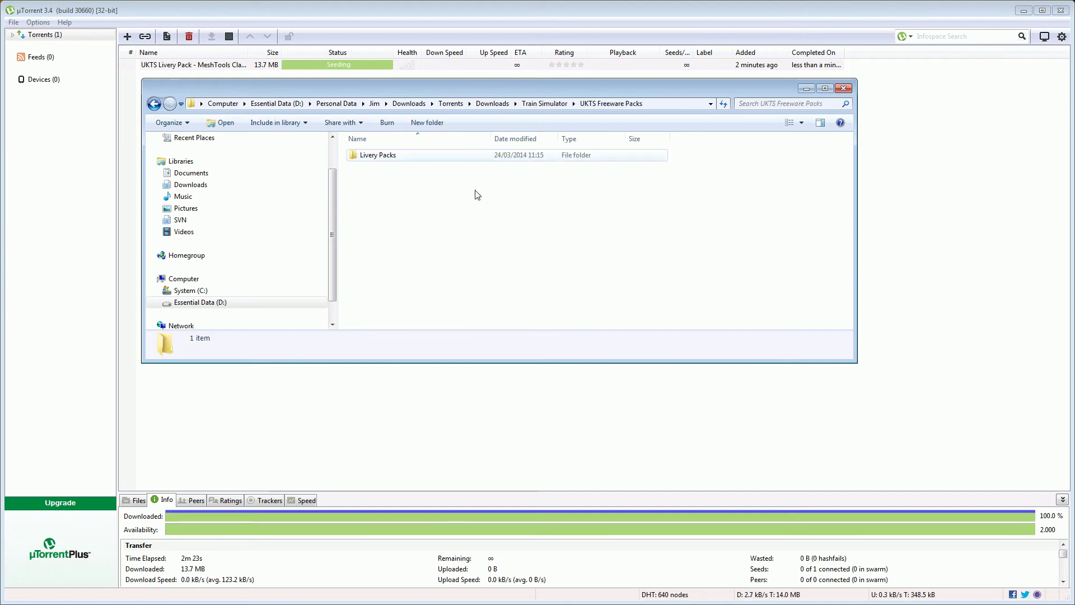
{"action": "double_click", "coordinate": [377, 157]}
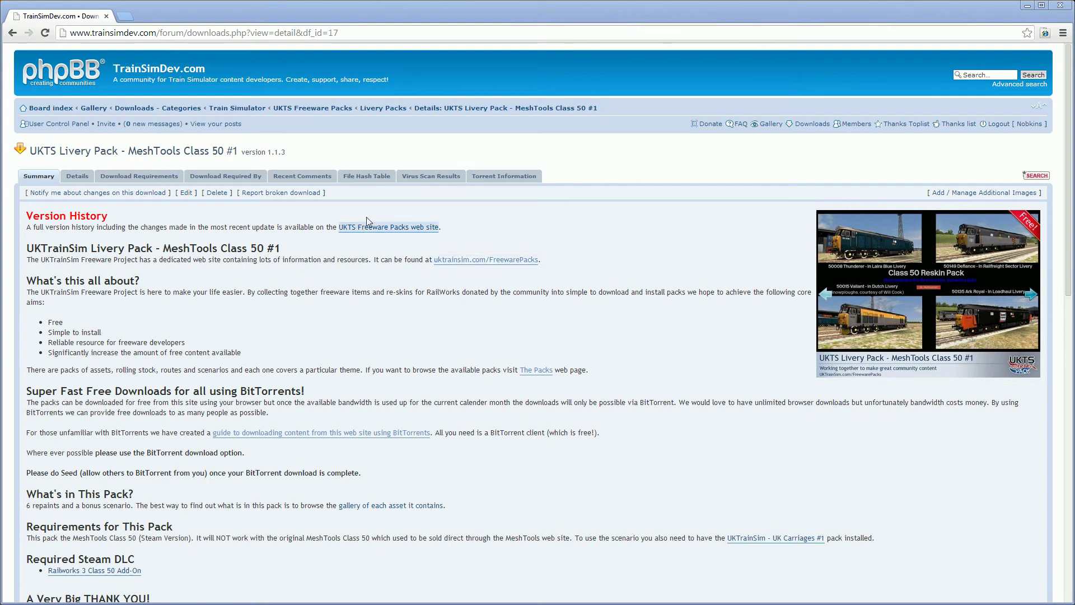
- Show the Class 50 pack's Virus Scan Results: 1/50 positives (2%) for v1.1.3
{"action": "left_click", "coordinate": [420, 179]}
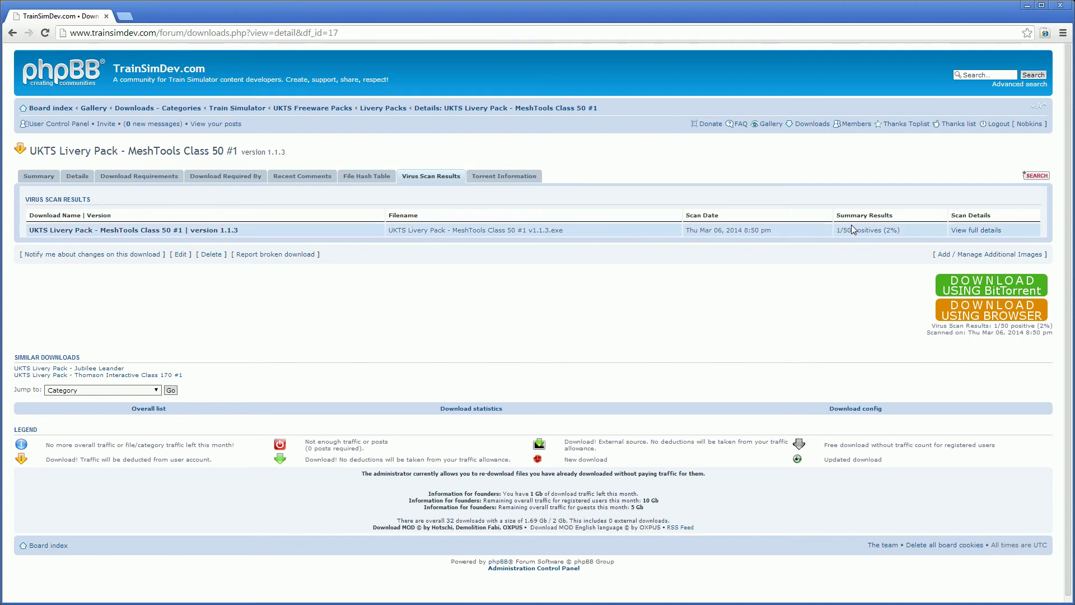
- Open VirusTotal's full report for the v1.1.3 installer and review its 1/50 antivirus results
{"action": "left_click", "coordinate": [973, 235]}
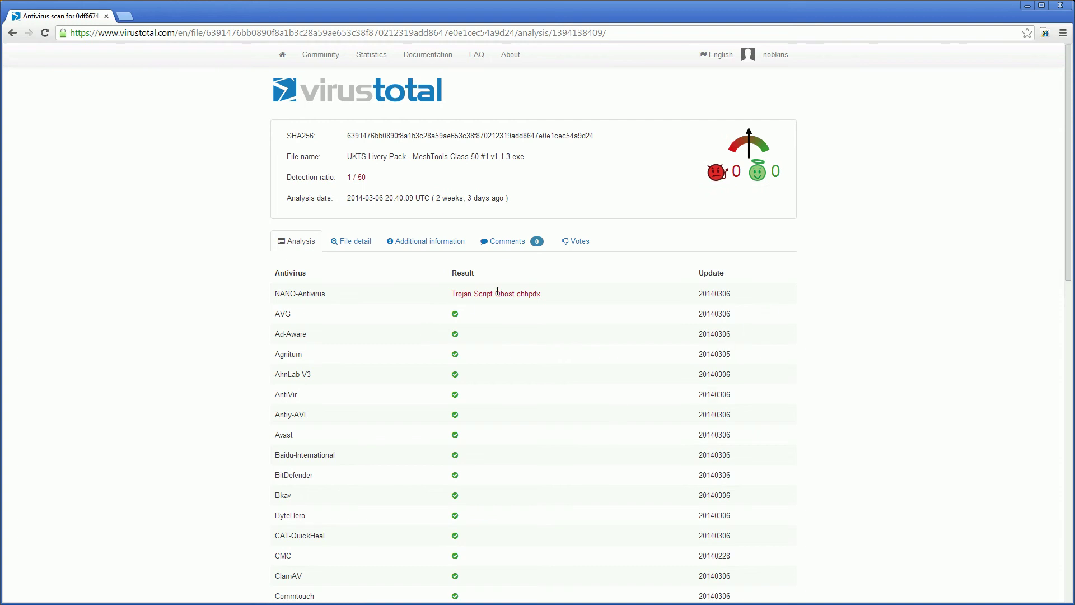
{"action": "scroll", "coordinate": [560, 412], "scroll_direction": "down", "scroll_amount": 13}
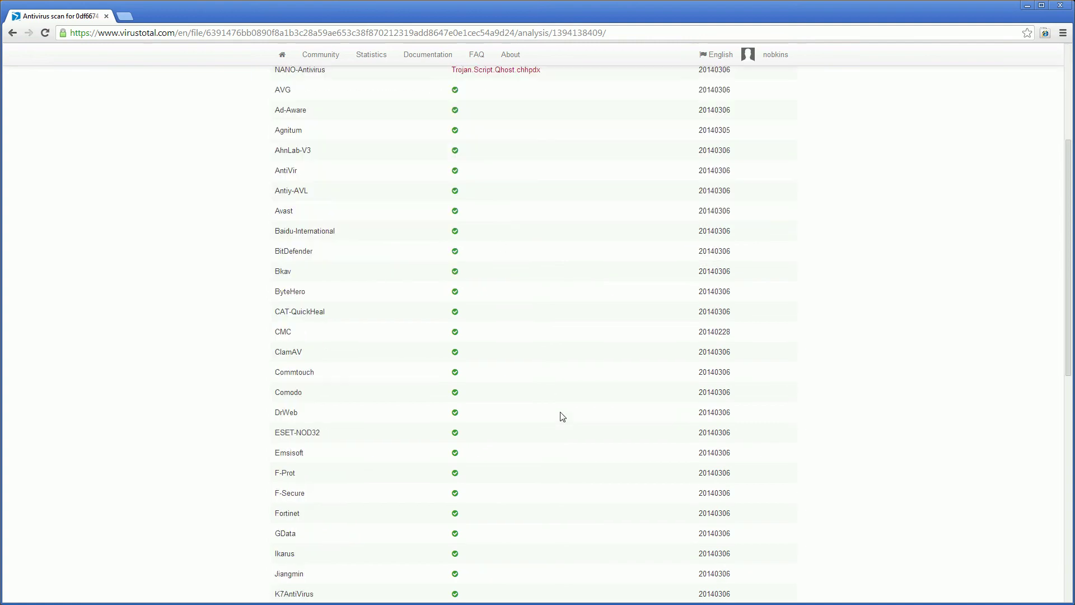
{"action": "scroll", "coordinate": [563, 417], "scroll_direction": "up", "scroll_amount": 13}
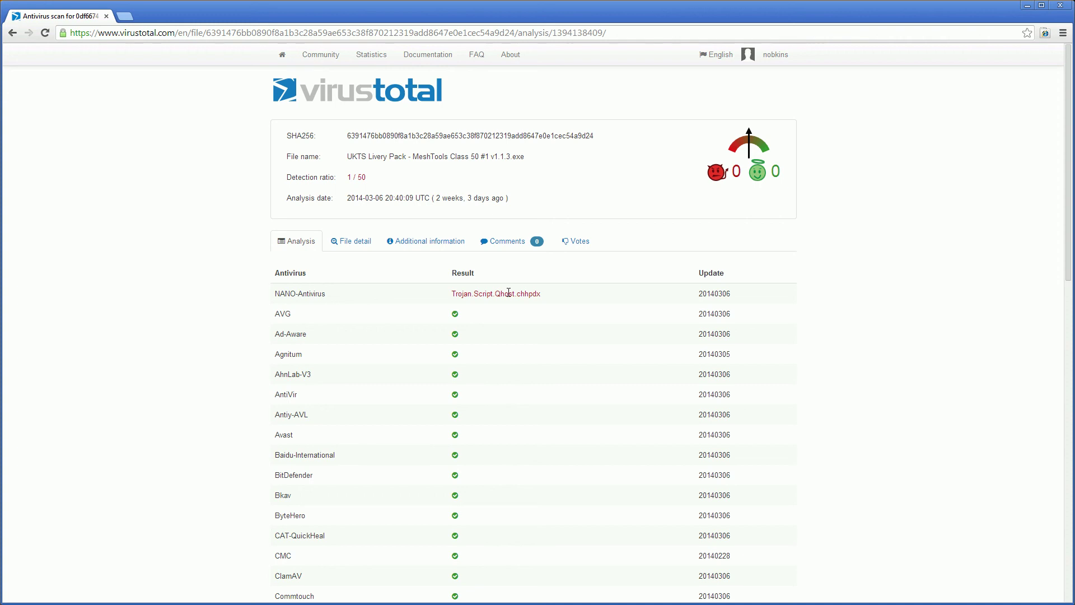
- Return to the Class 50 v1.1.3 pack page and advance its gallery to the Loadhaul locomotive
{"action": "left_click", "coordinate": [12, 32]}
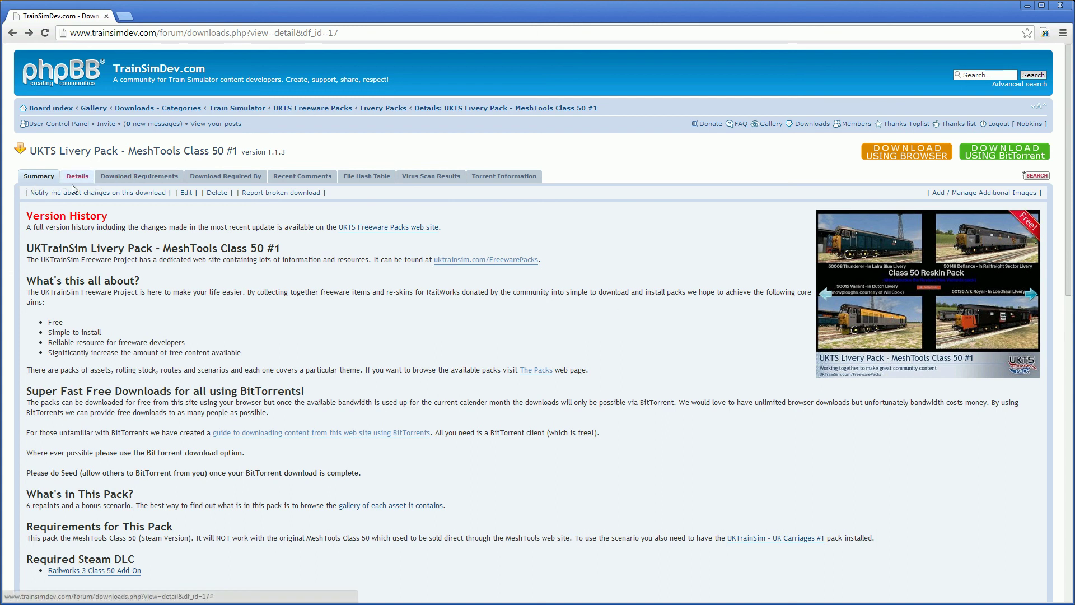
{"action": "left_click", "coordinate": [1031, 296]}
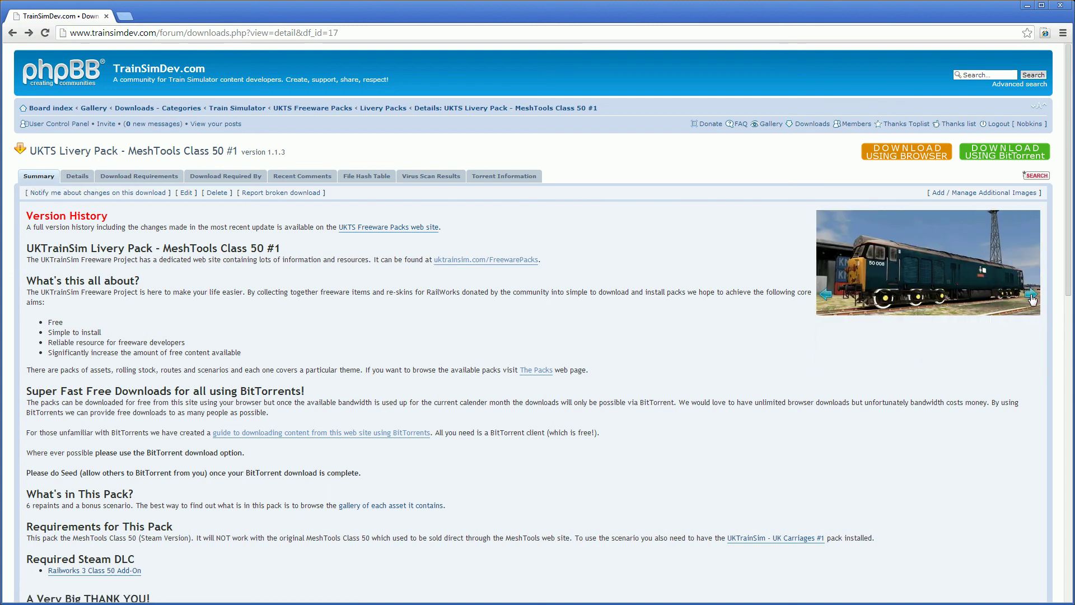
{"action": "left_click", "coordinate": [1031, 296]}
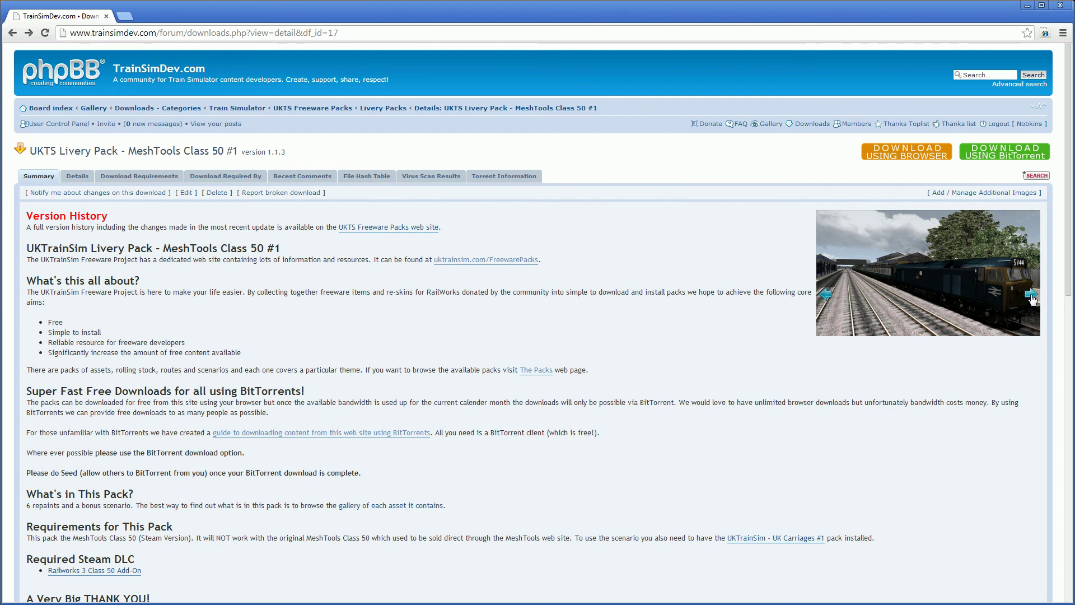
{"action": "left_click", "coordinate": [1032, 296]}
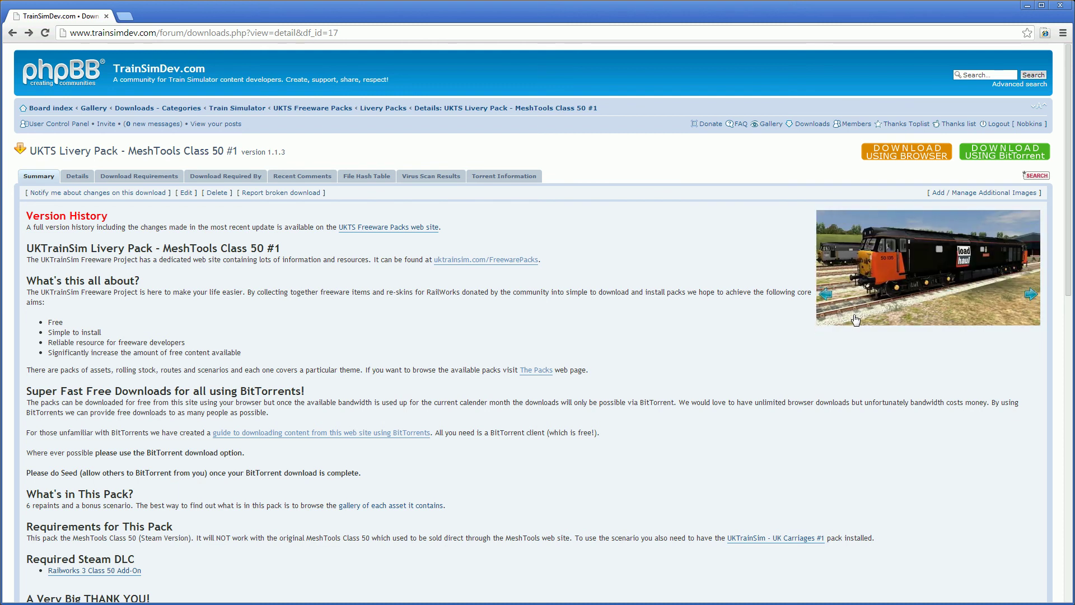